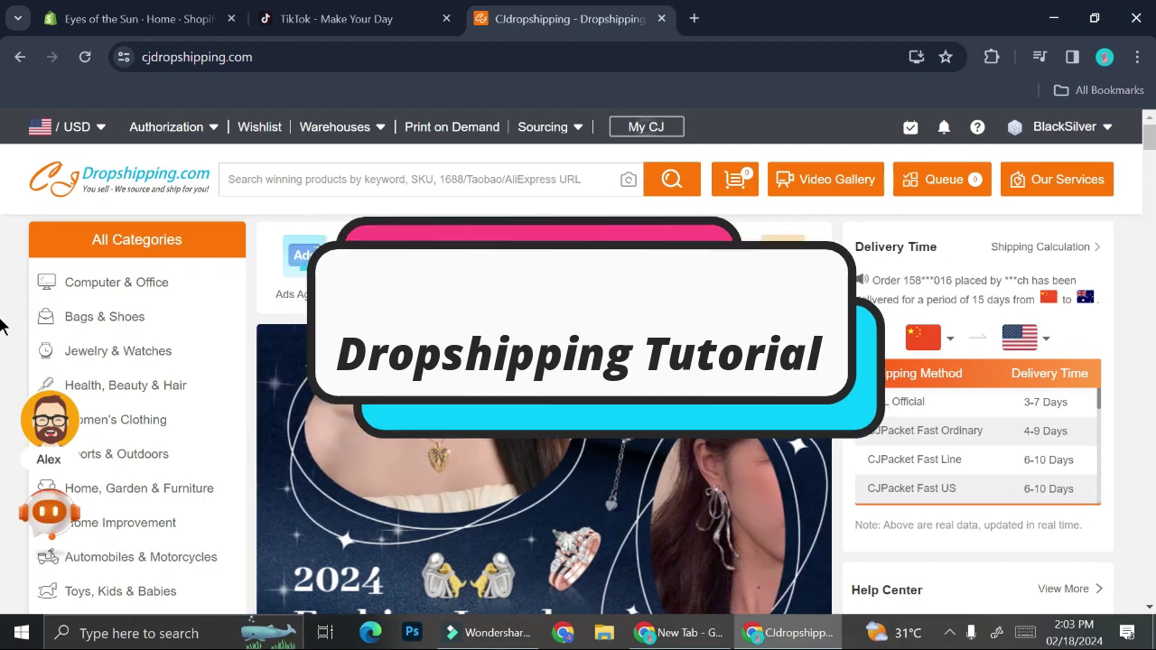
Go to the My CJ dashboard and expand the Store Authorization options
{"action": "scroll", "coordinate": [670, 347], "scroll_direction": "down", "scroll_amount": 5}
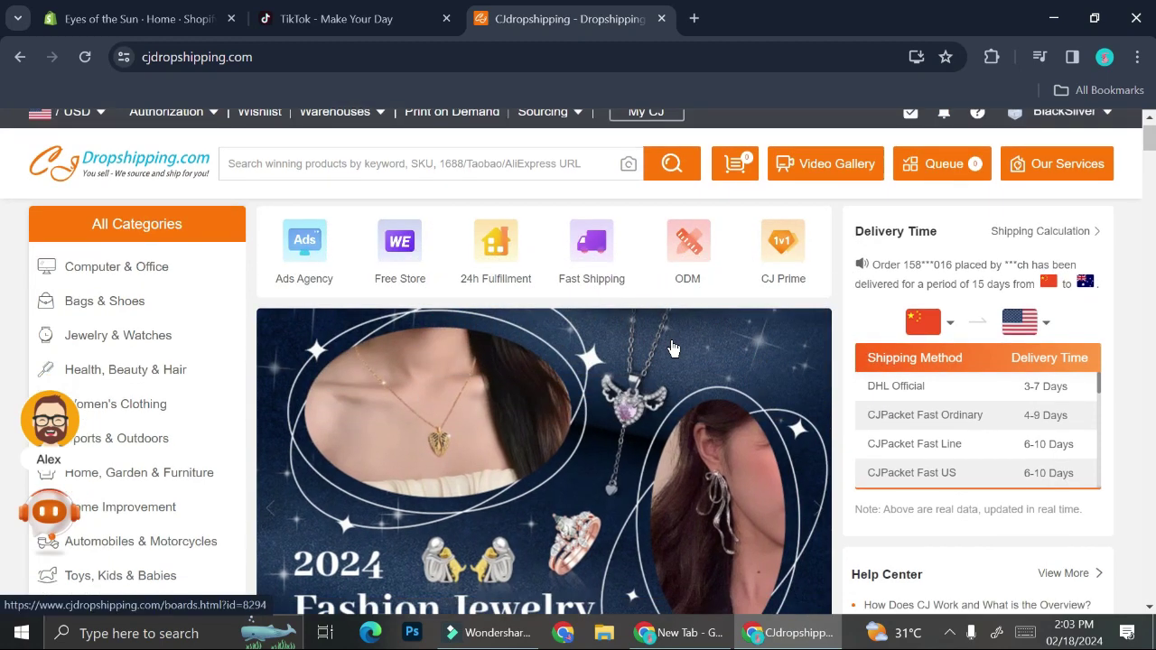
{"action": "scroll", "coordinate": [670, 348], "scroll_direction": "down", "scroll_amount": 4}
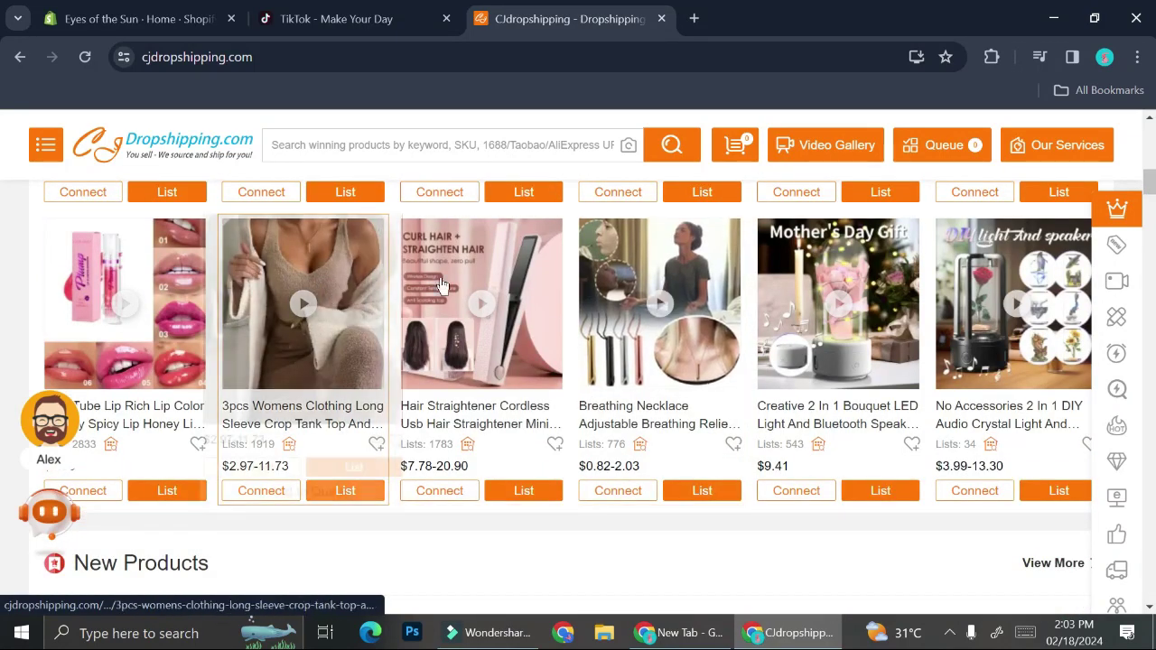
{"action": "mouse_move", "coordinate": [915, 280]}
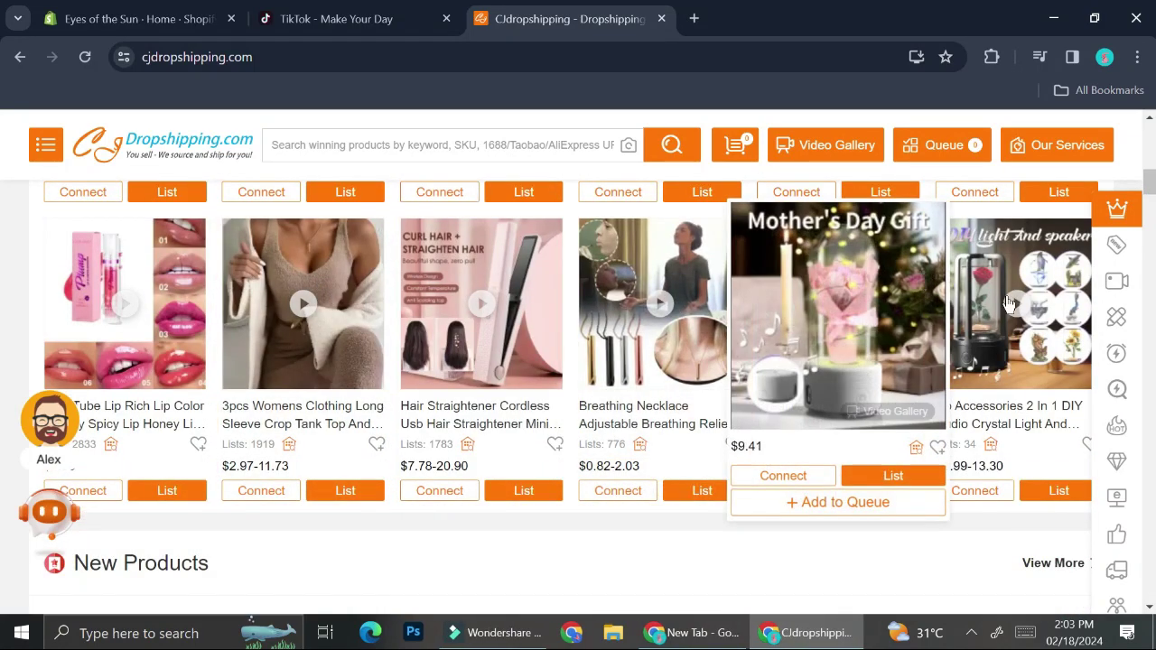
{"action": "scroll", "coordinate": [797, 517], "scroll_direction": "down", "scroll_amount": 5}
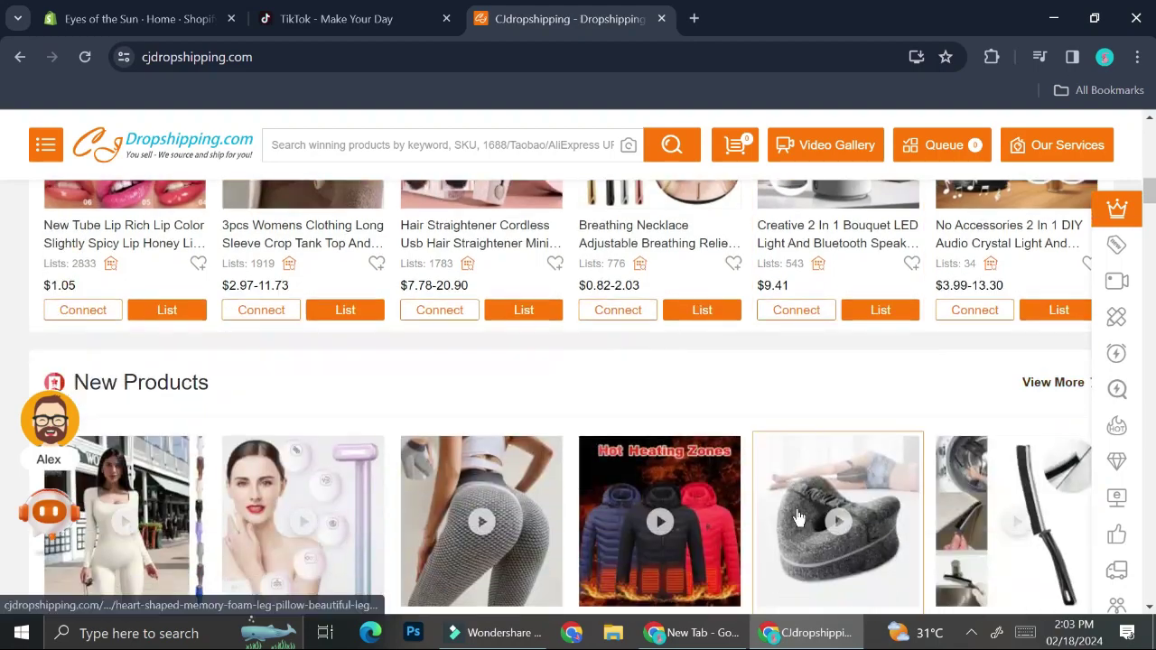
{"action": "scroll", "coordinate": [729, 432], "scroll_direction": "up", "scroll_amount": 6}
{"action": "scroll", "coordinate": [729, 431], "scroll_direction": "up", "scroll_amount": 10}
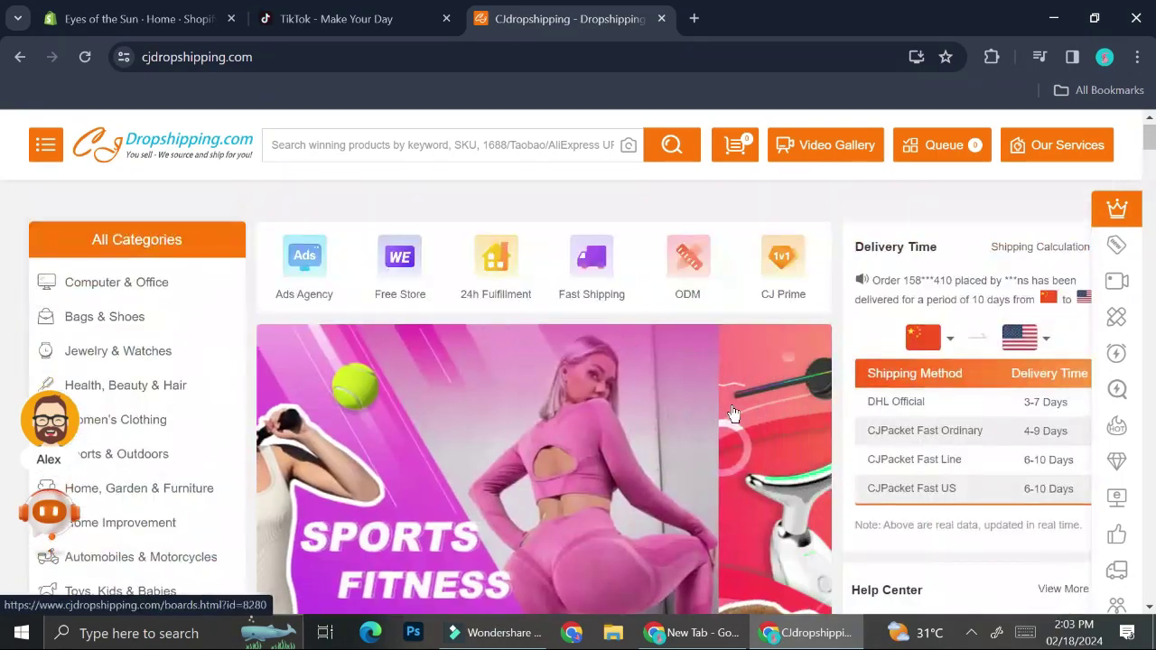
{"action": "left_click", "coordinate": [644, 130]}
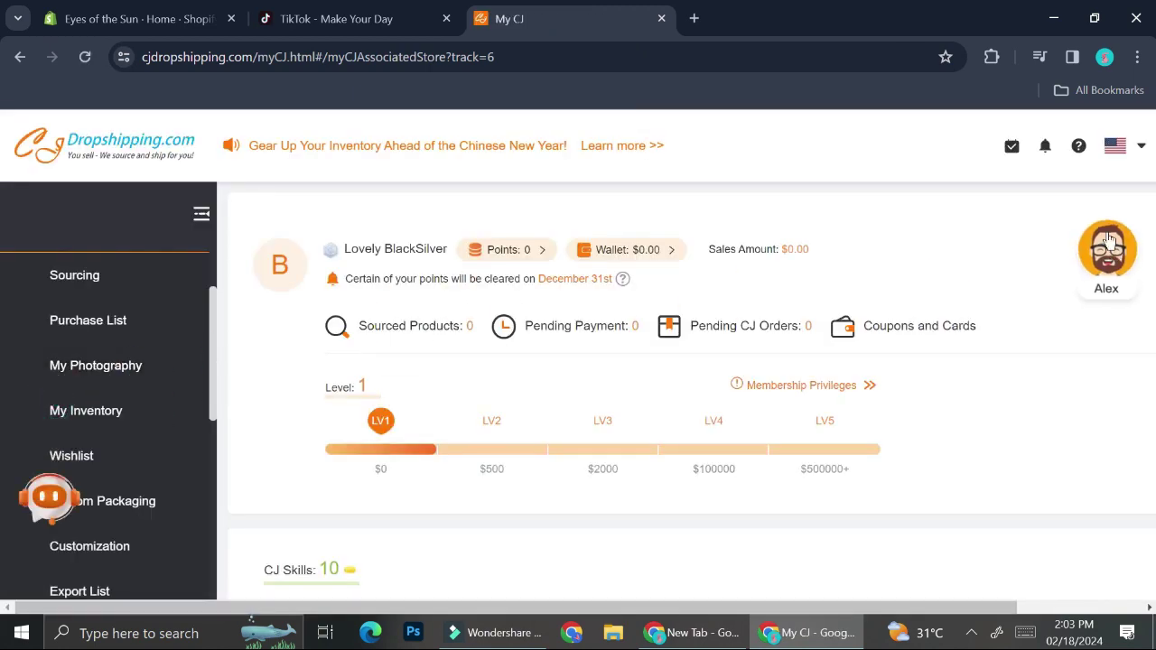
{"action": "scroll", "coordinate": [54, 460], "scroll_direction": "down", "scroll_amount": 2}
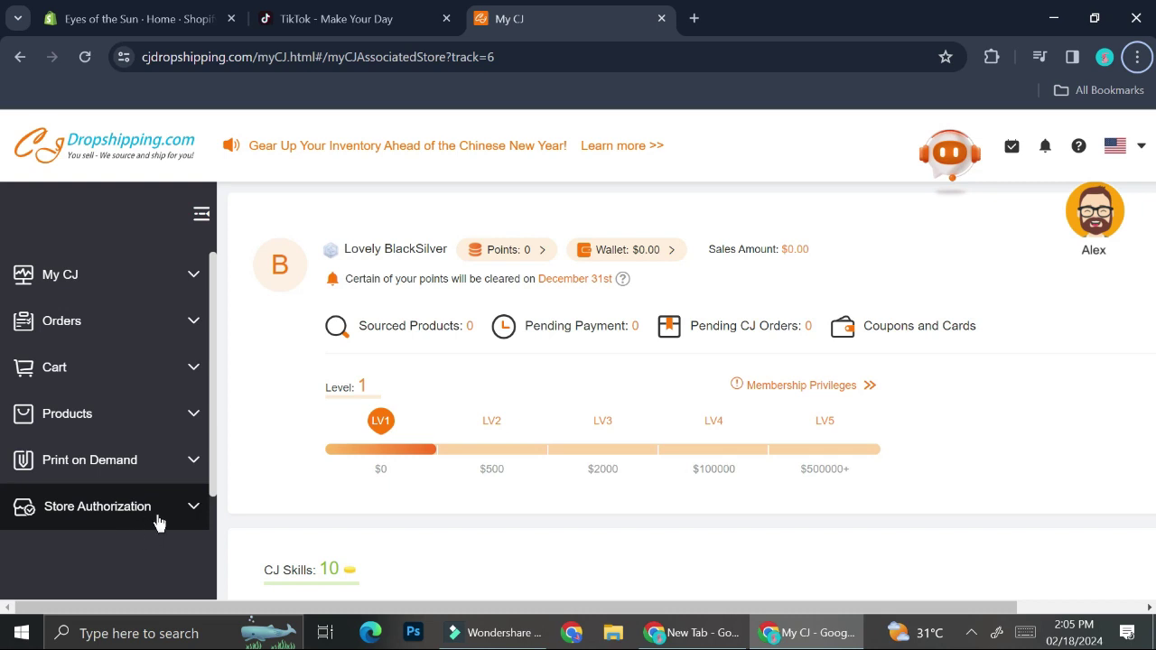
{"action": "left_click", "coordinate": [114, 521]}
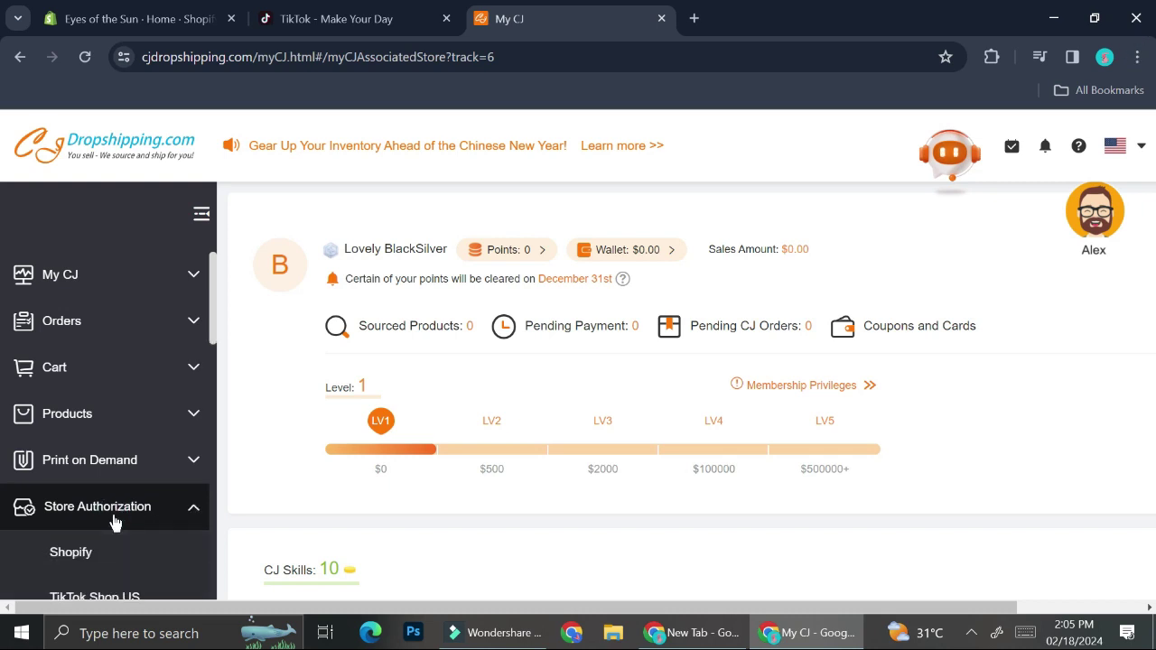
Choose TikTok Shop authorization, start Add Store, and close the TikTok note
{"action": "scroll", "coordinate": [113, 521], "scroll_direction": "down", "scroll_amount": 3}
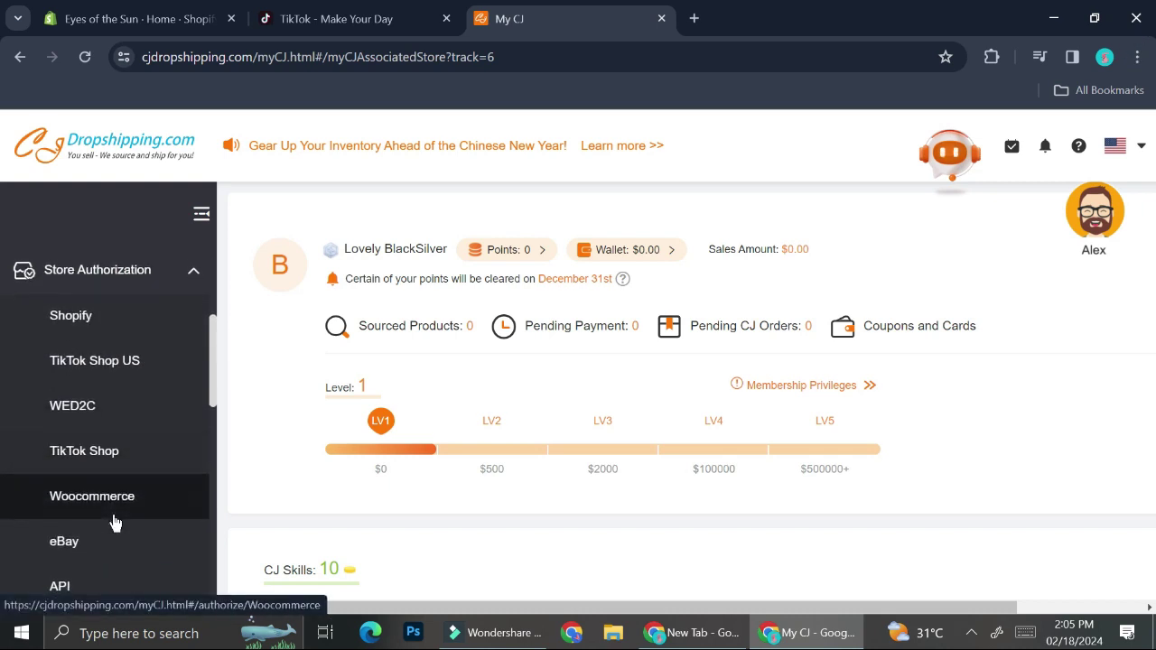
{"action": "scroll", "coordinate": [114, 521], "scroll_direction": "down", "scroll_amount": 1}
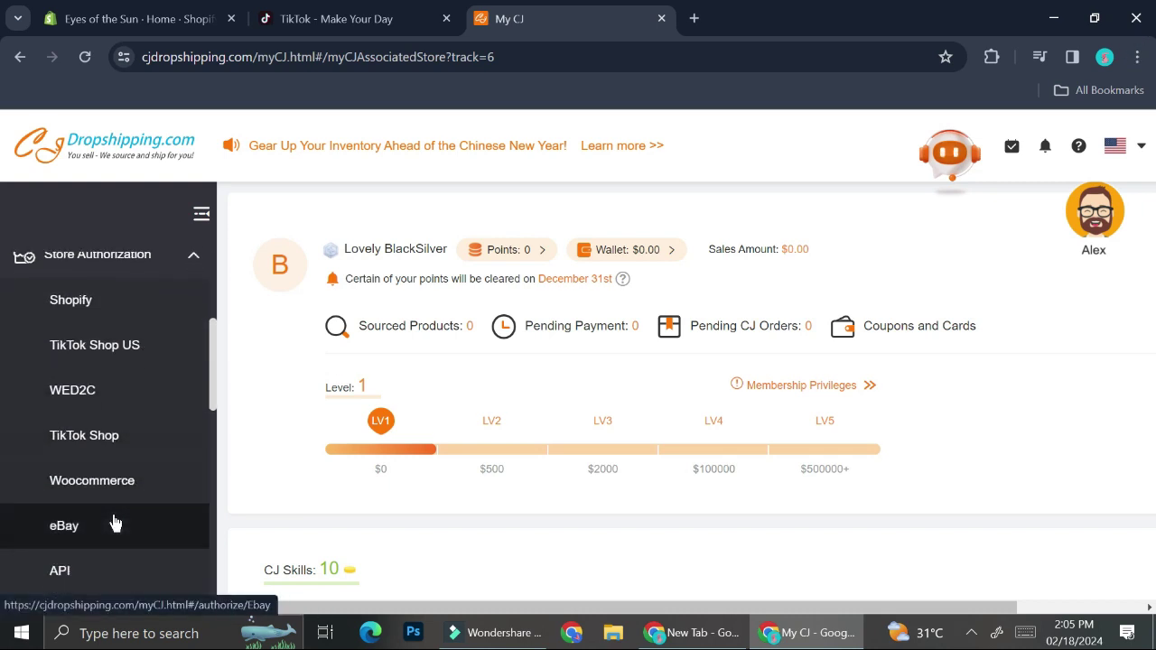
{"action": "left_click", "coordinate": [122, 418]}
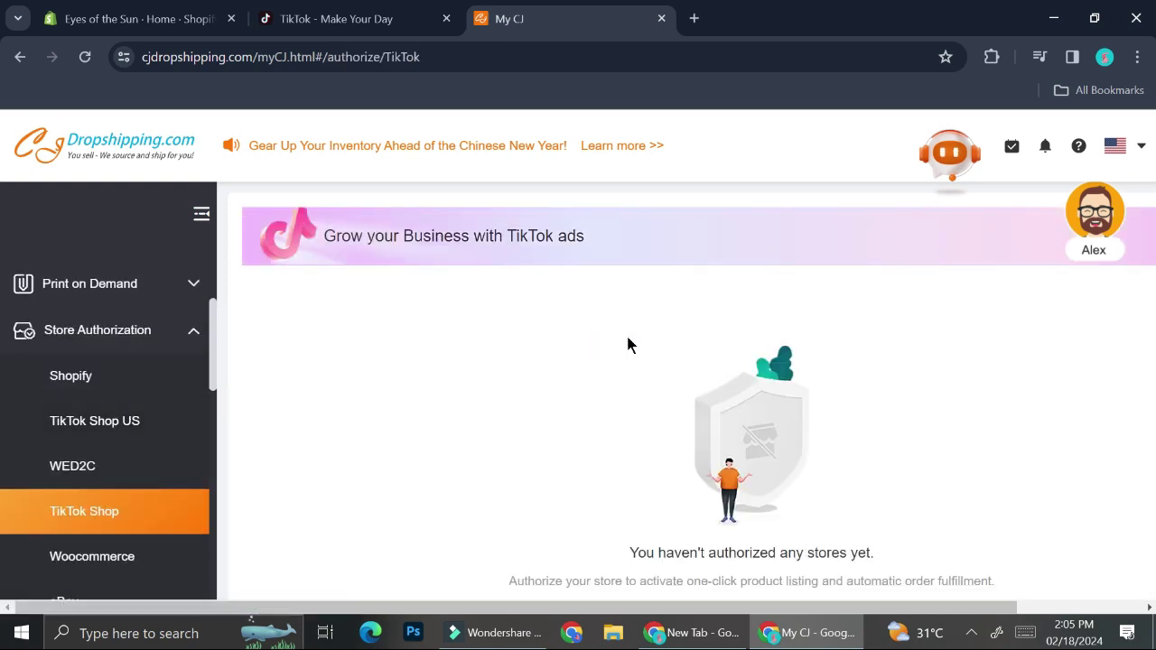
{"action": "scroll", "coordinate": [628, 345], "scroll_direction": "down", "scroll_amount": 2}
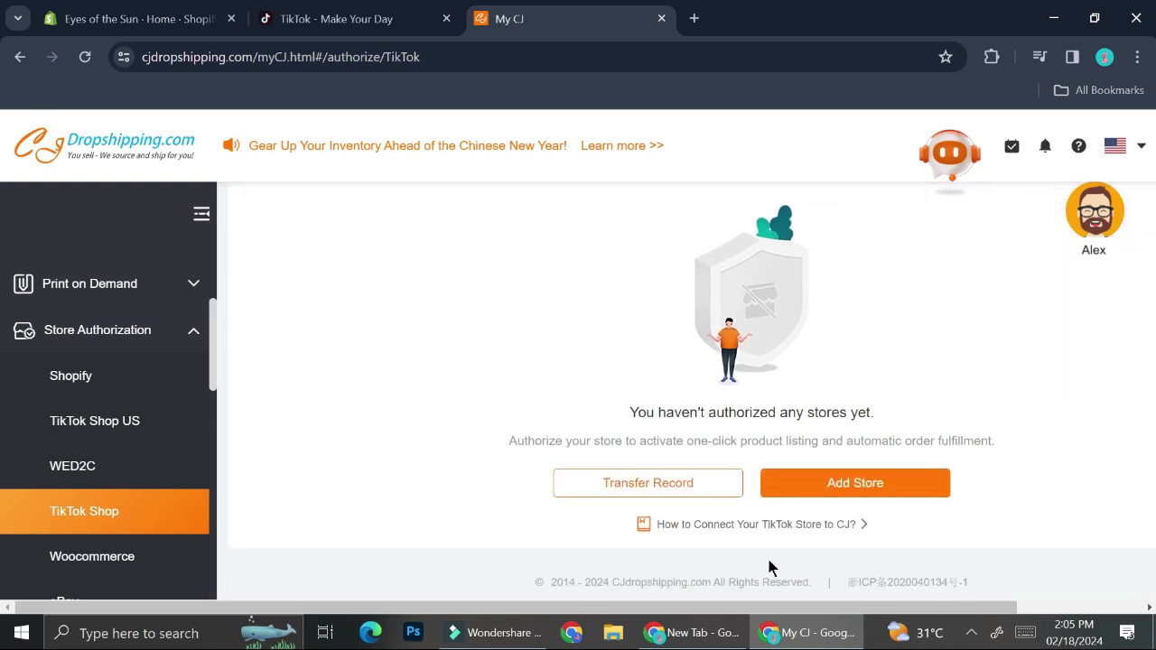
{"action": "left_click", "coordinate": [794, 483]}
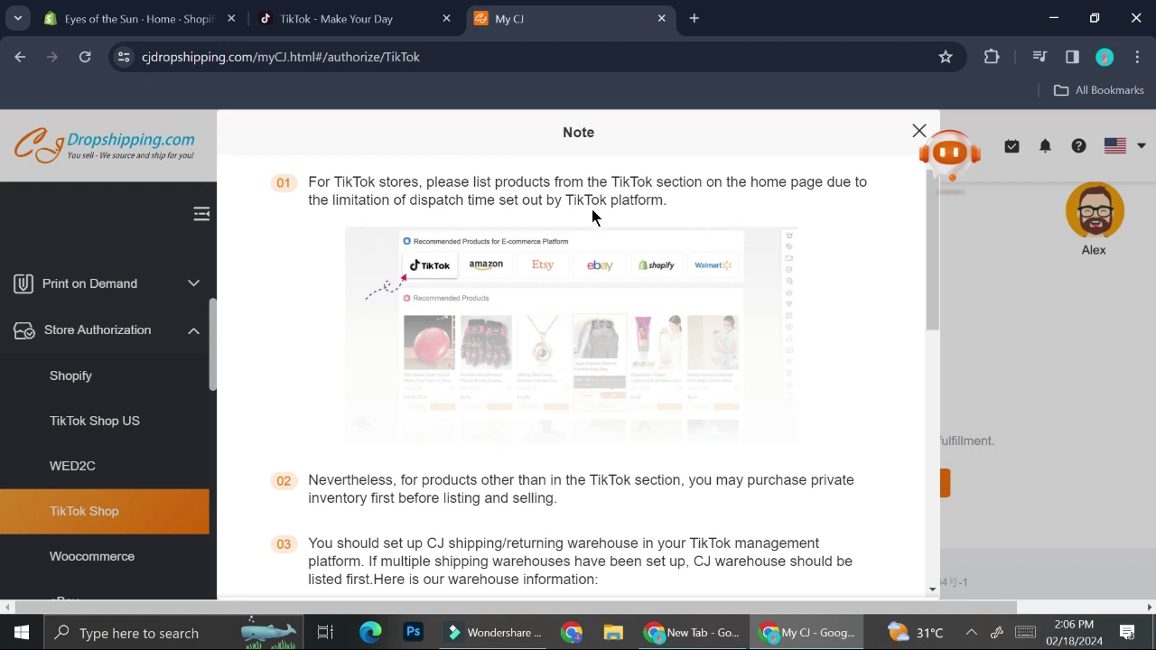
{"action": "left_click", "coordinate": [977, 266]}
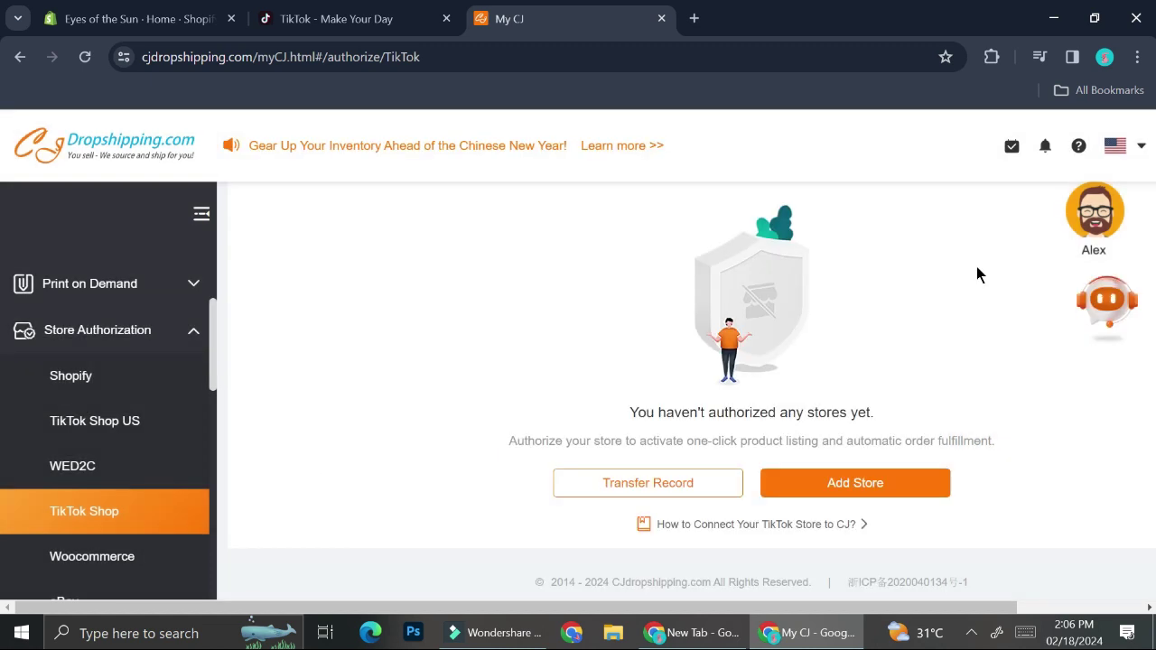
Switch from the CJ TikTok Shop page to the Shopify store admin tab
{"action": "key", "text": "alt"}
{"action": "key", "text": "ctrl+1"}
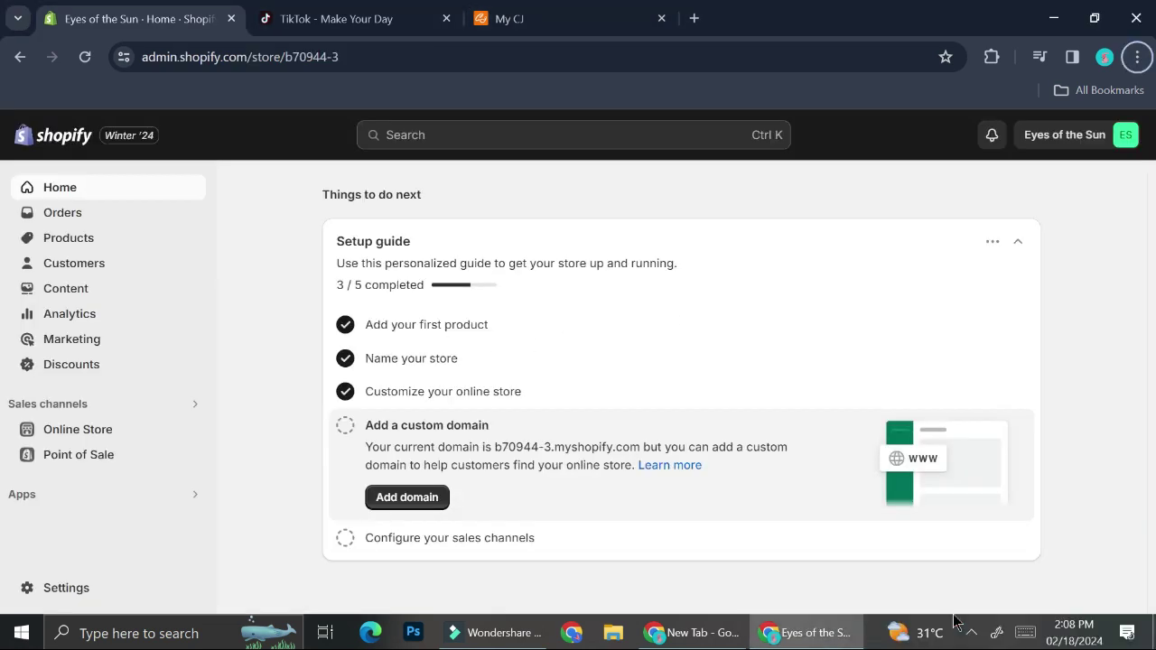
Search the Shopify admin for 'cj dropshipping' and install the CJdropshipping app
{"action": "left_click", "coordinate": [449, 136]}
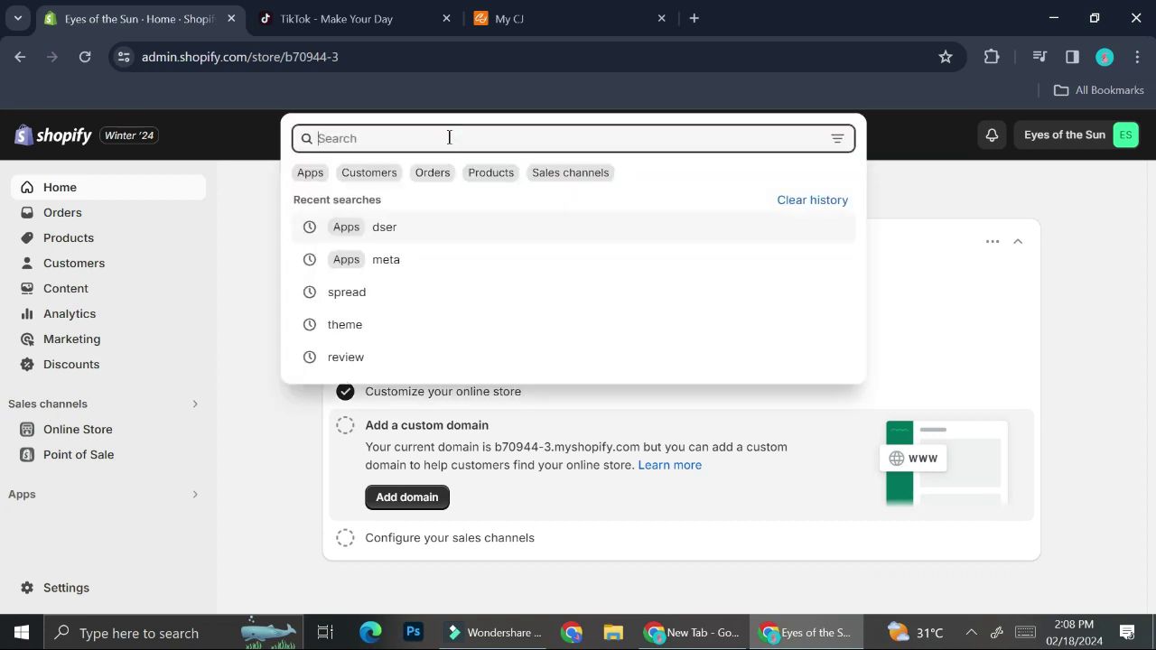
{"action": "type", "text": "cj dropshi"}
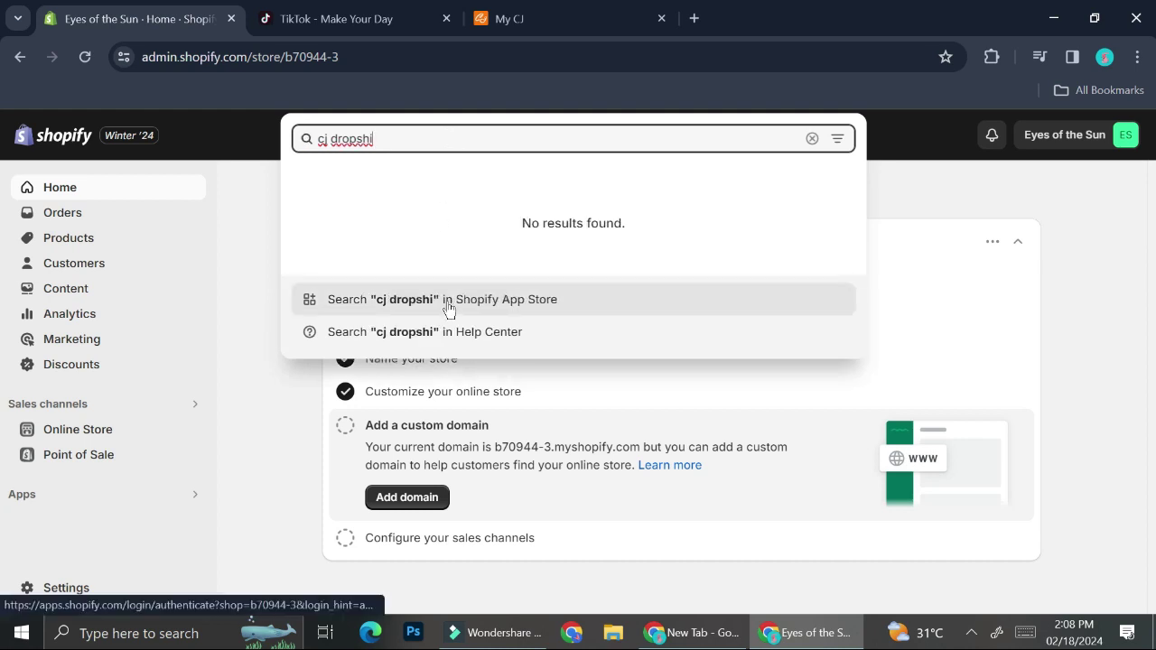
{"action": "type", "text": "p"}
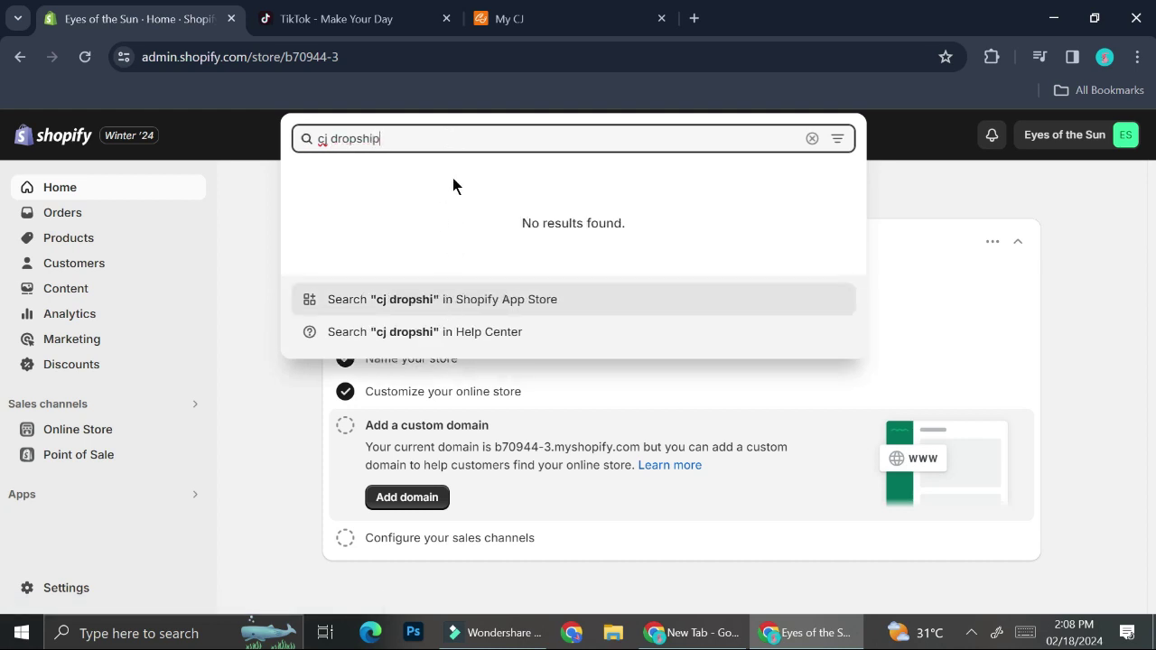
{"action": "type", "text": "ping"}
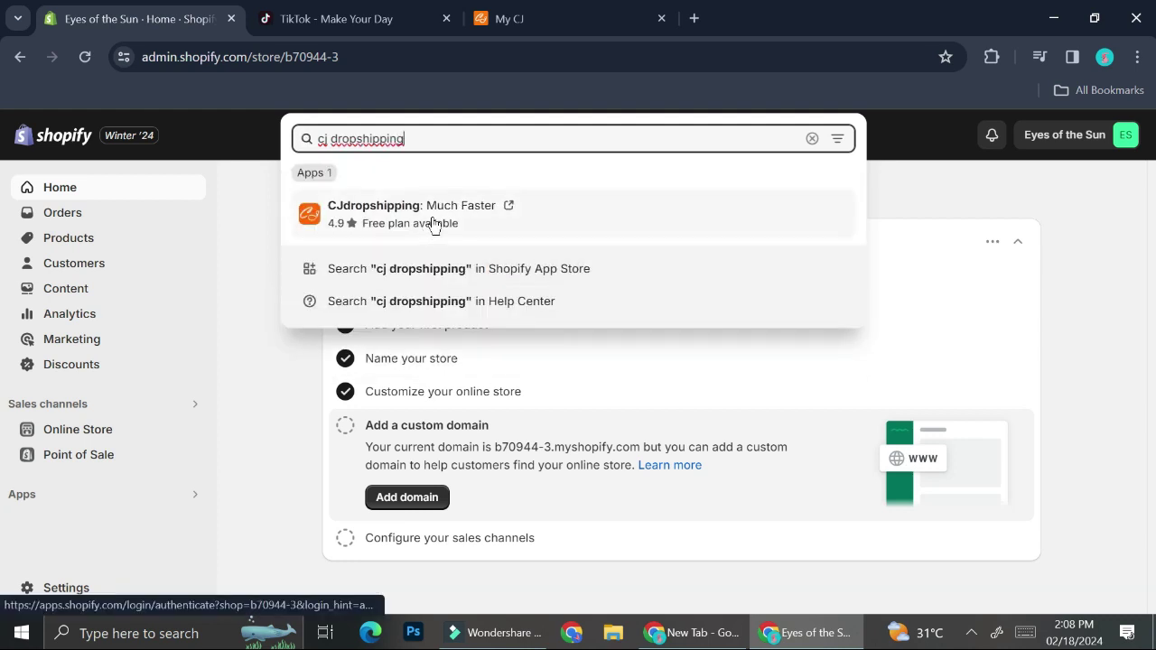
{"action": "left_click", "coordinate": [432, 223]}
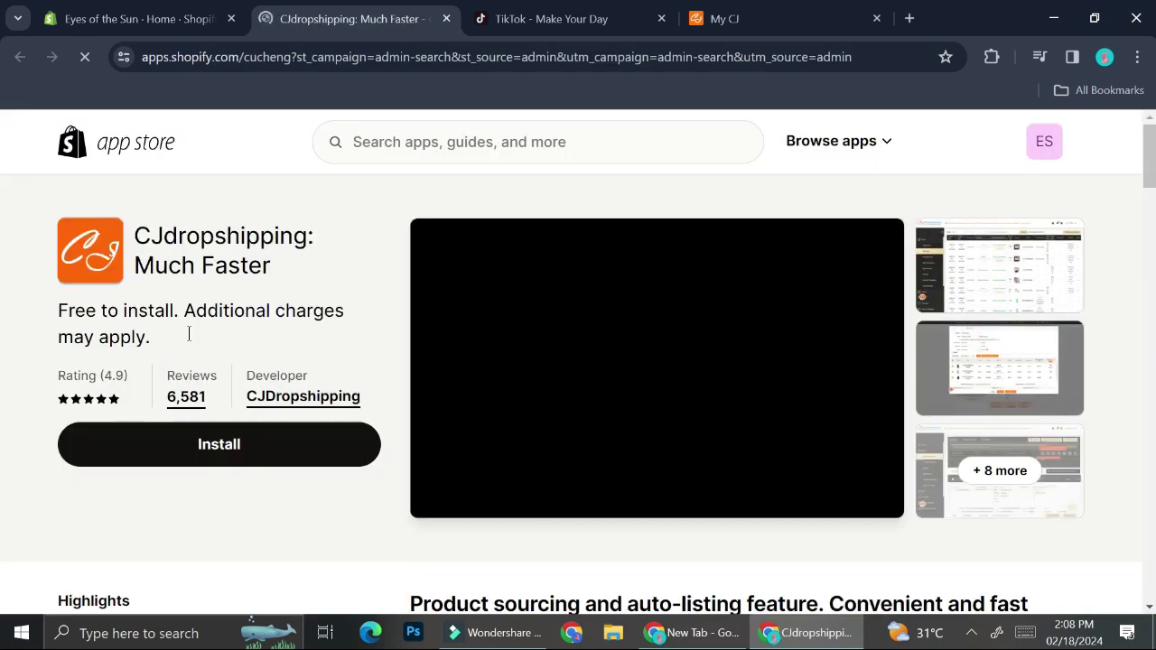
{"action": "left_click", "coordinate": [181, 441]}
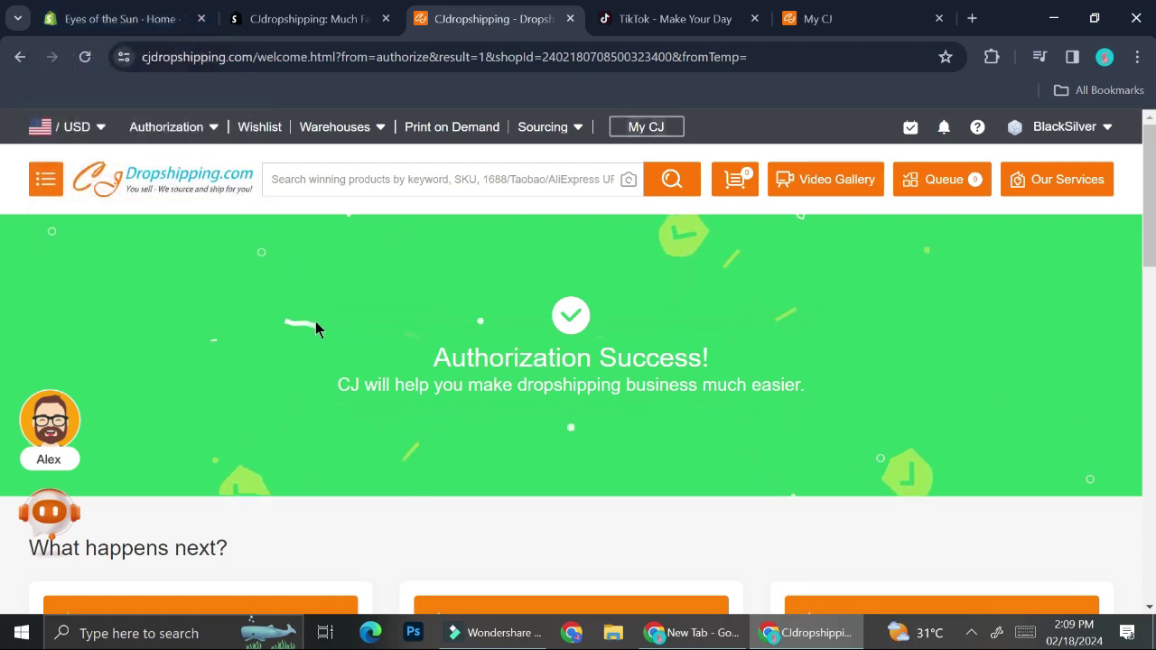
Search the CJ catalogue for 'bracelet' and dismiss the site's notification request
{"action": "scroll", "coordinate": [315, 325], "scroll_direction": "down", "scroll_amount": 5}
{"action": "scroll", "coordinate": [314, 327], "scroll_direction": "down", "scroll_amount": 8}
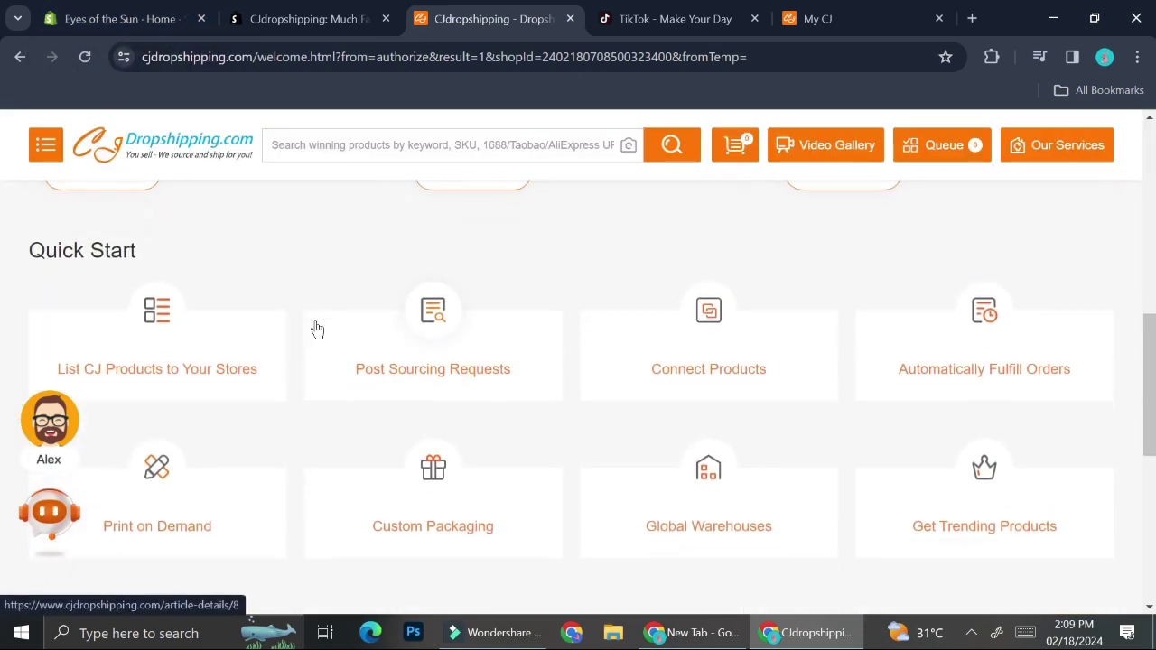
{"action": "scroll", "coordinate": [314, 327], "scroll_direction": "up", "scroll_amount": 15}
{"action": "left_click", "coordinate": [517, 180]}
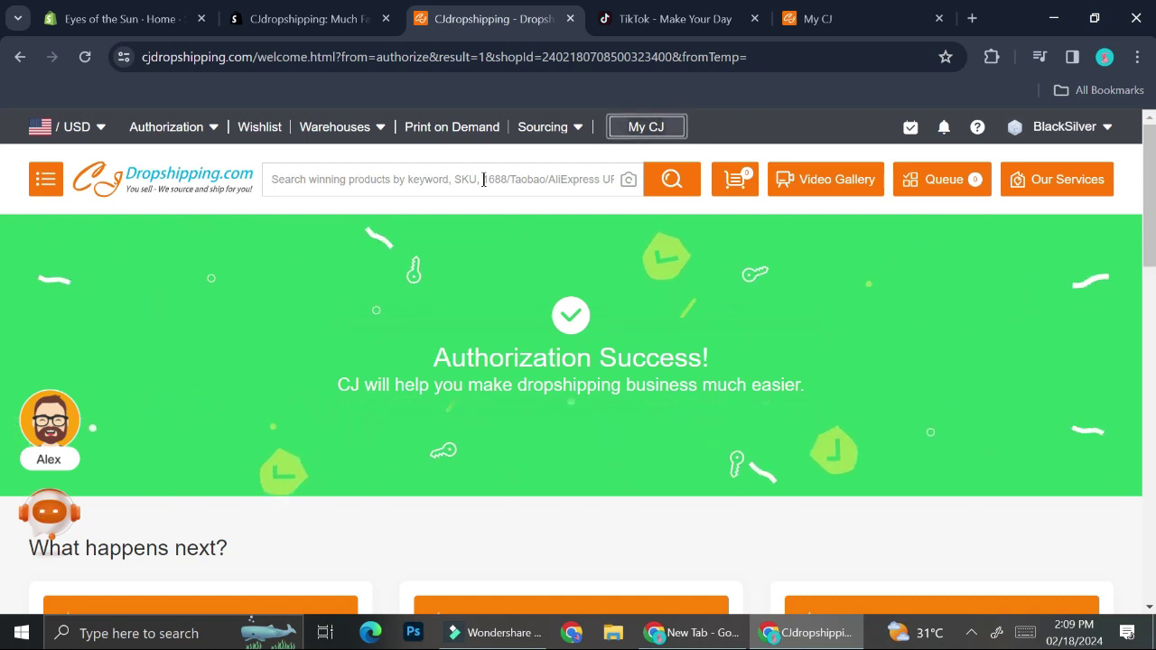
{"action": "type", "text": "bracelet"}
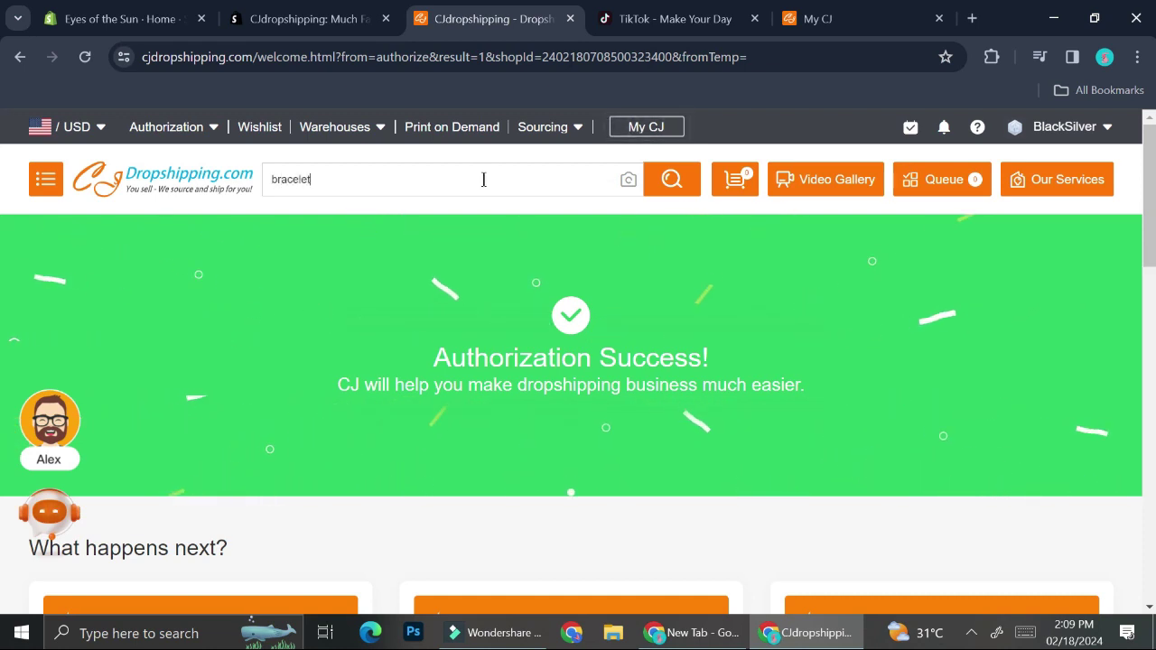
{"action": "key", "text": "Return"}
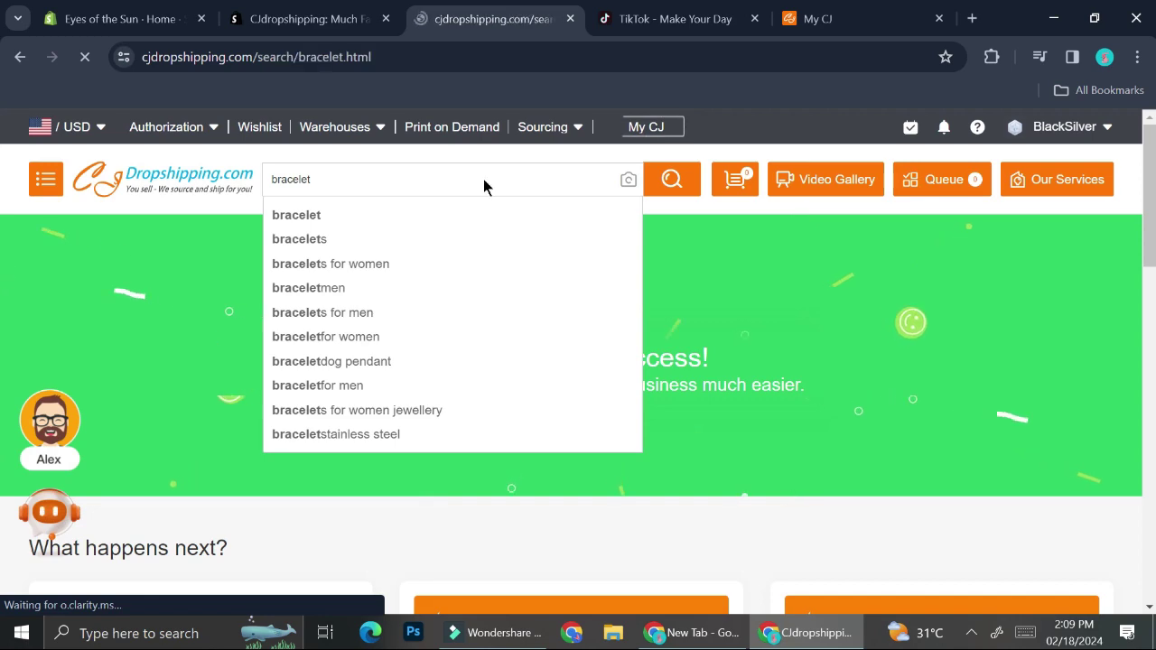
{"action": "scroll", "coordinate": [535, 408], "scroll_direction": "down", "scroll_amount": 2}
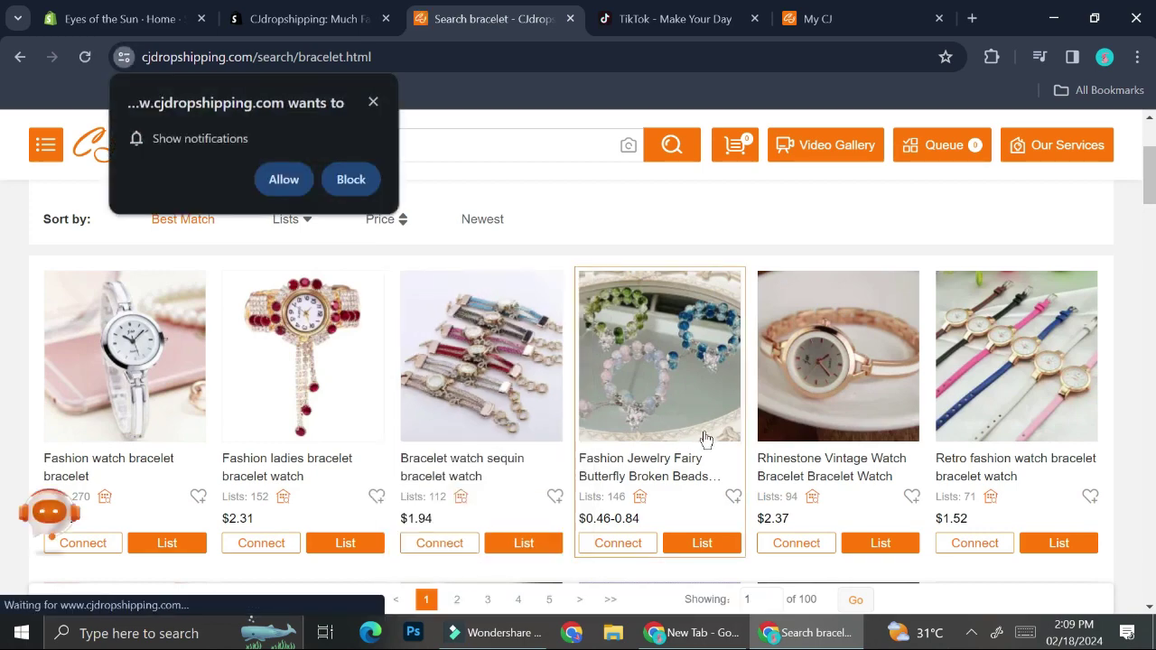
{"action": "scroll", "coordinate": [706, 439], "scroll_direction": "down", "scroll_amount": 3}
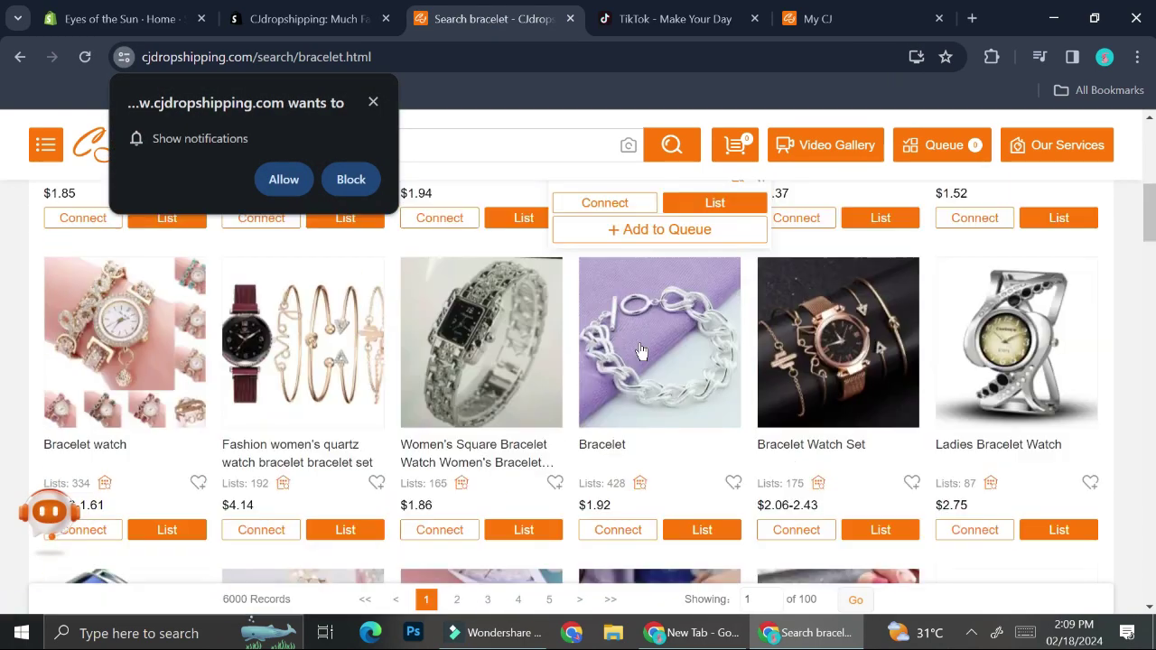
{"action": "scroll", "coordinate": [641, 351], "scroll_direction": "up", "scroll_amount": 2}
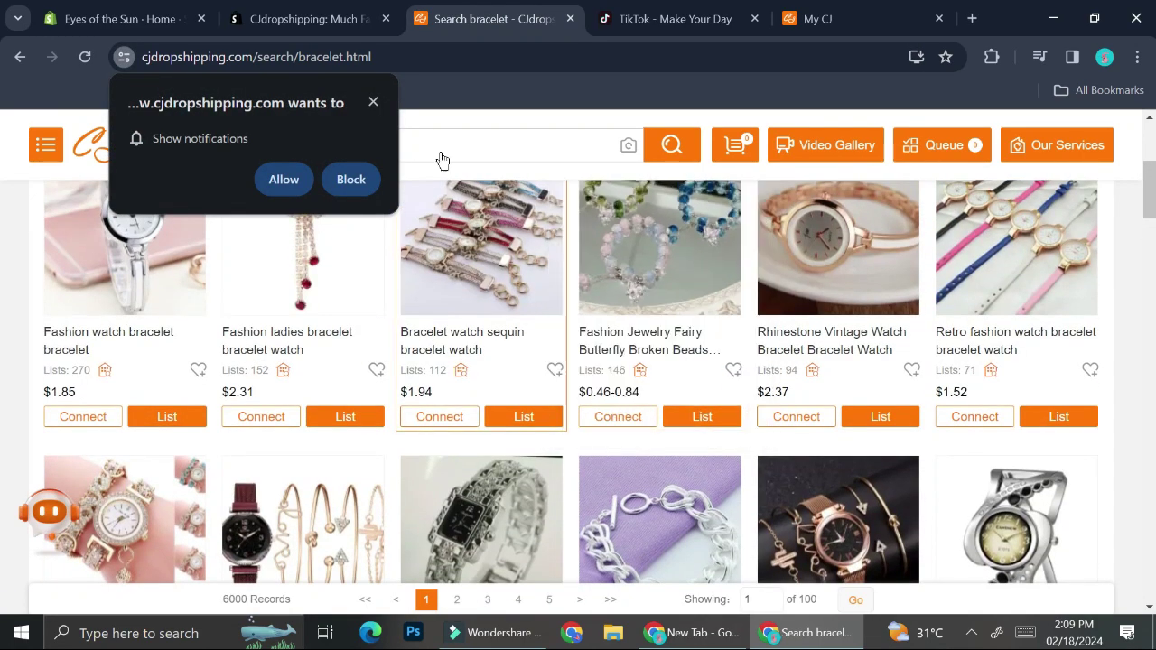
{"action": "left_click", "coordinate": [373, 101]}
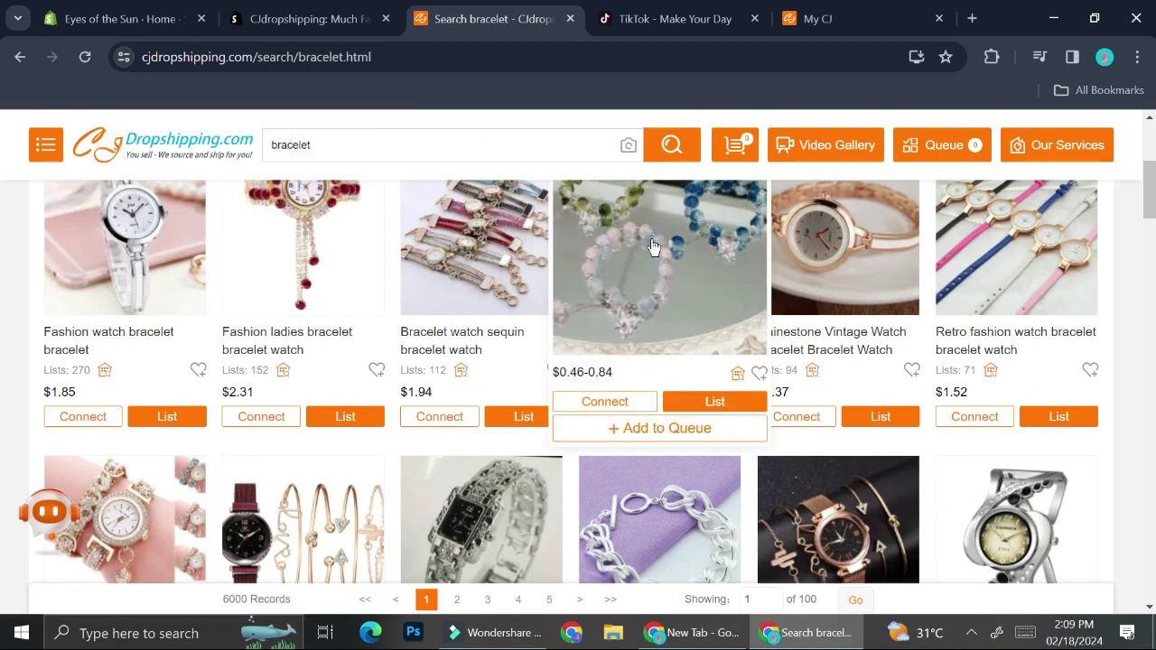
{"action": "scroll", "coordinate": [658, 298], "scroll_direction": "up", "scroll_amount": 2}
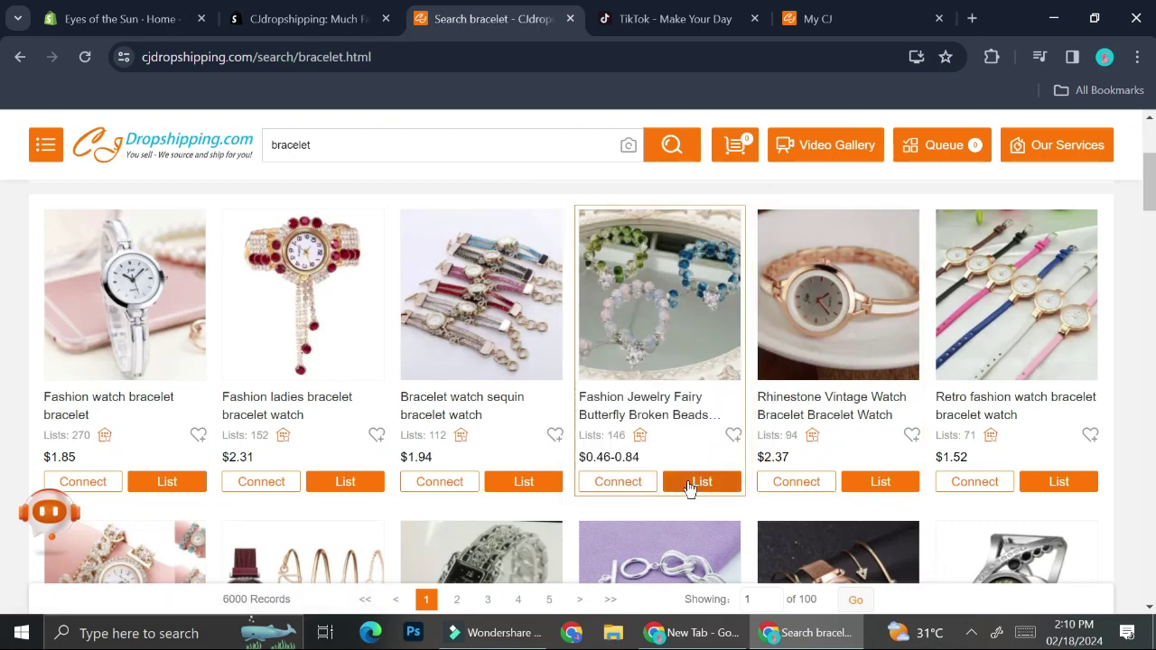
Open the Fairy Butterfly bracelet's product page and start its Listing form
{"action": "left_click", "coordinate": [713, 475]}
{"action": "left_click", "coordinate": [711, 474]}
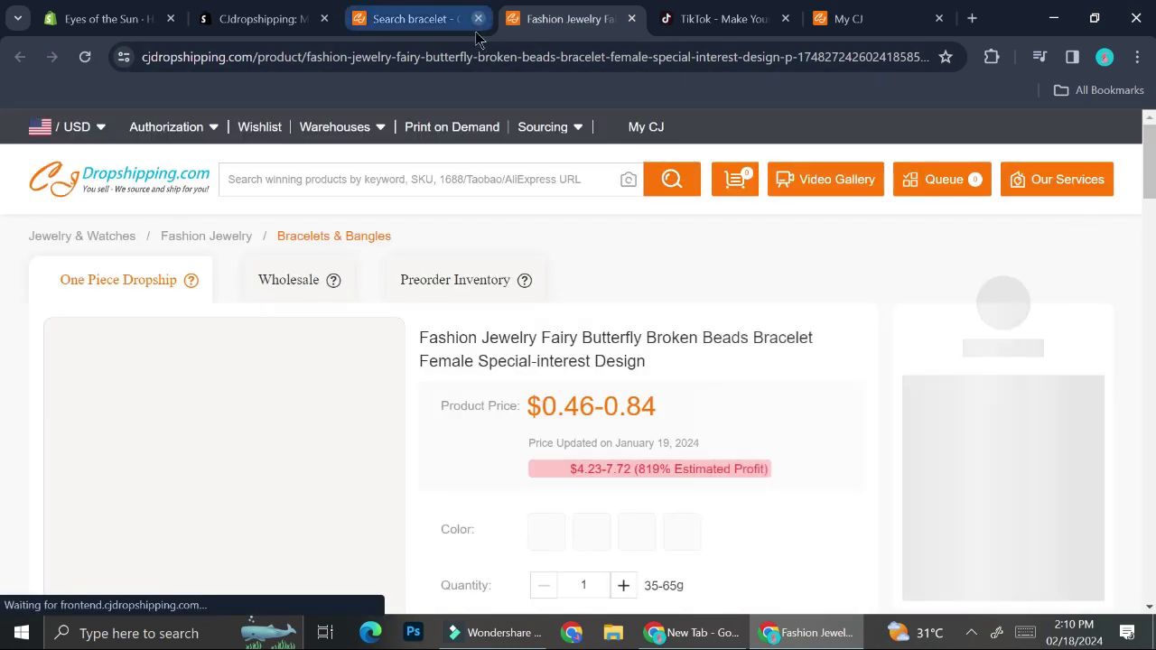
{"action": "scroll", "coordinate": [563, 434], "scroll_direction": "down", "scroll_amount": 3}
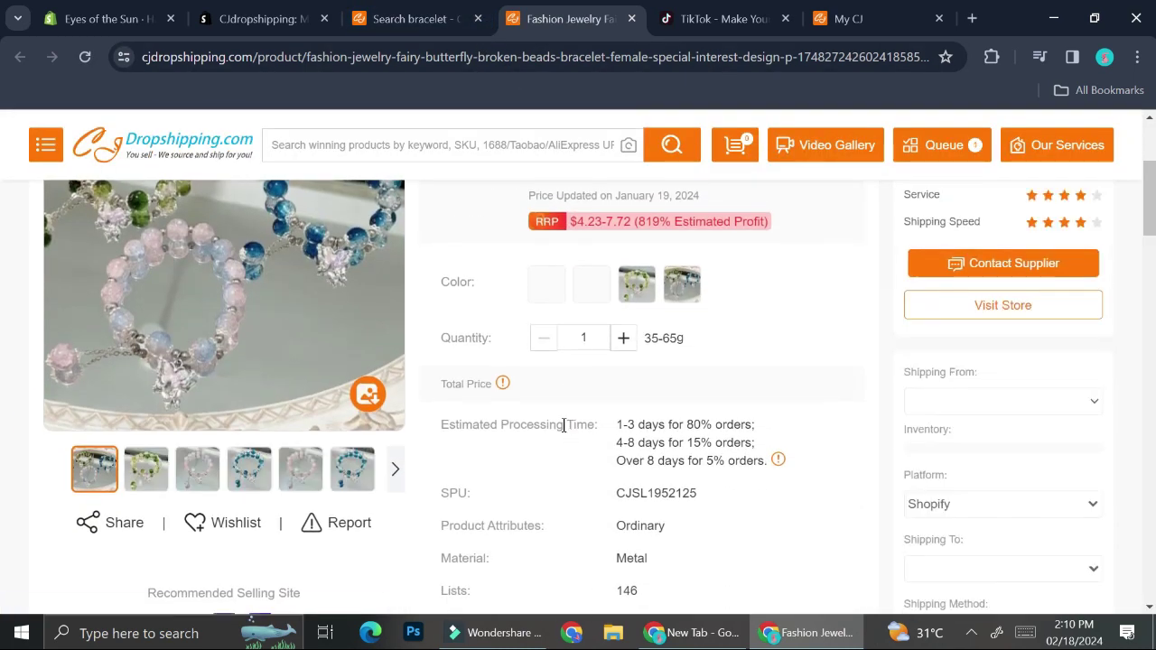
{"action": "scroll", "coordinate": [564, 434], "scroll_direction": "down", "scroll_amount": 2}
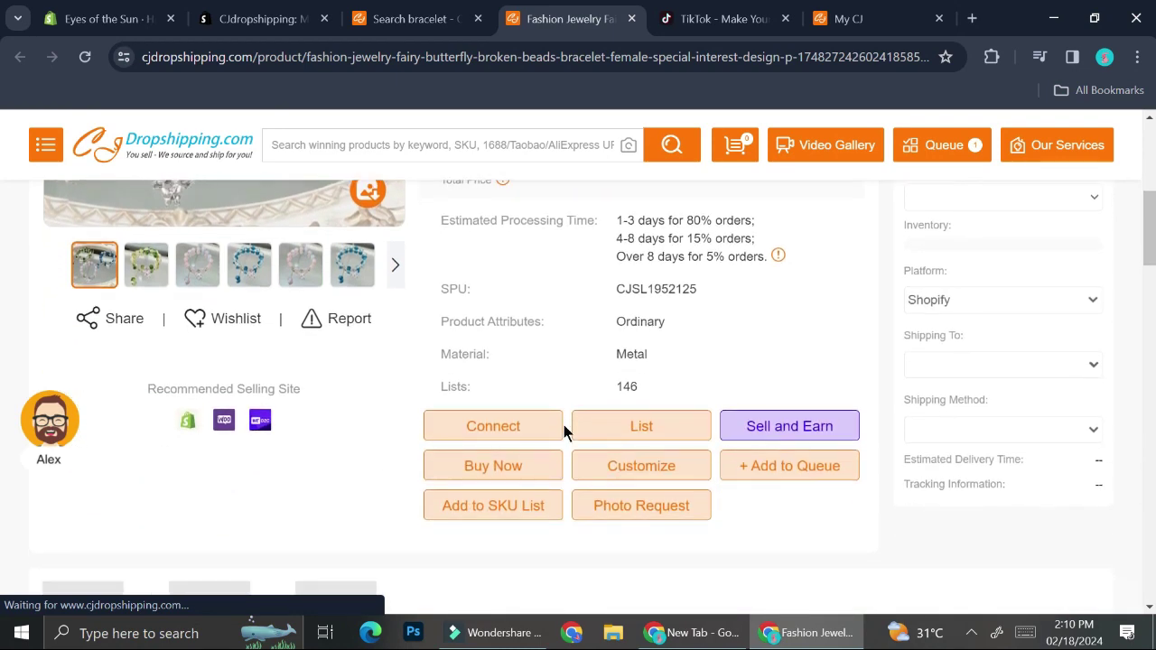
{"action": "left_click", "coordinate": [563, 432]}
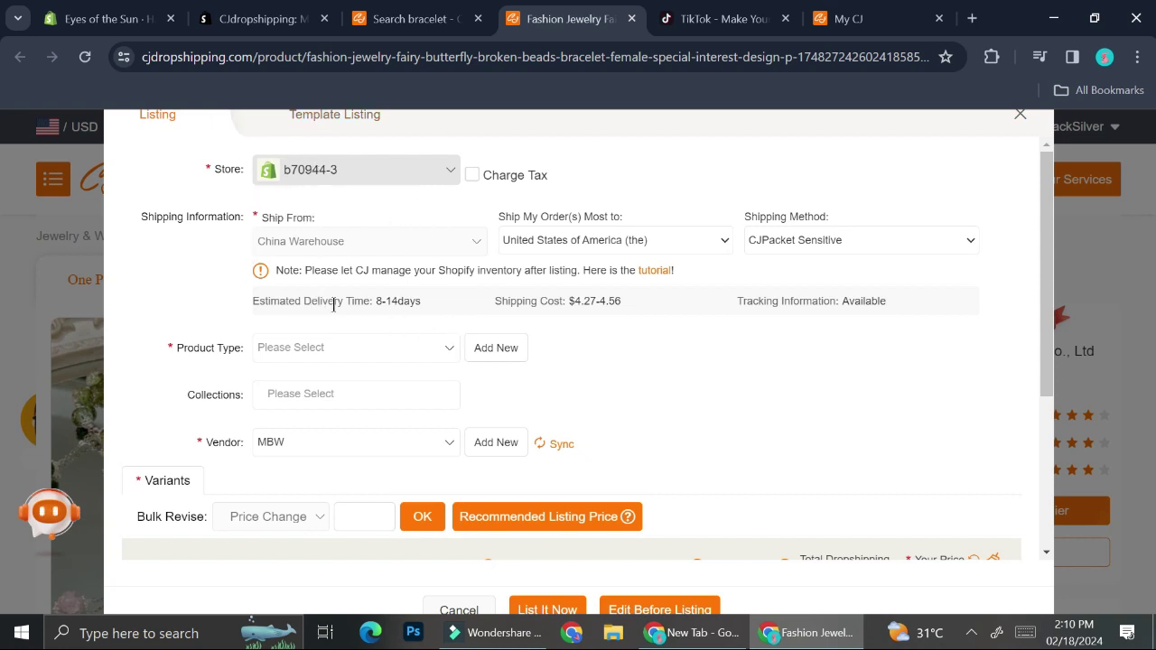
Set the bracelet listing's product type to Jewelry and keep MBW as vendor
{"action": "scroll", "coordinate": [333, 305], "scroll_direction": "down", "scroll_amount": 1}
{"action": "left_click", "coordinate": [376, 240]}
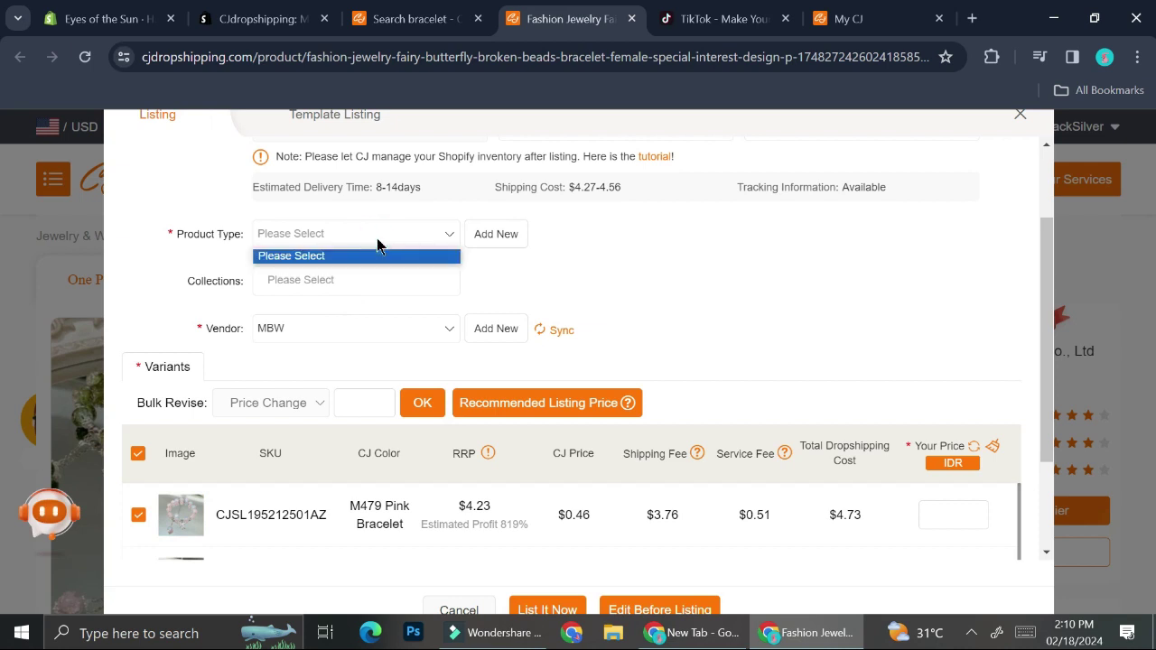
{"action": "left_click", "coordinate": [419, 231]}
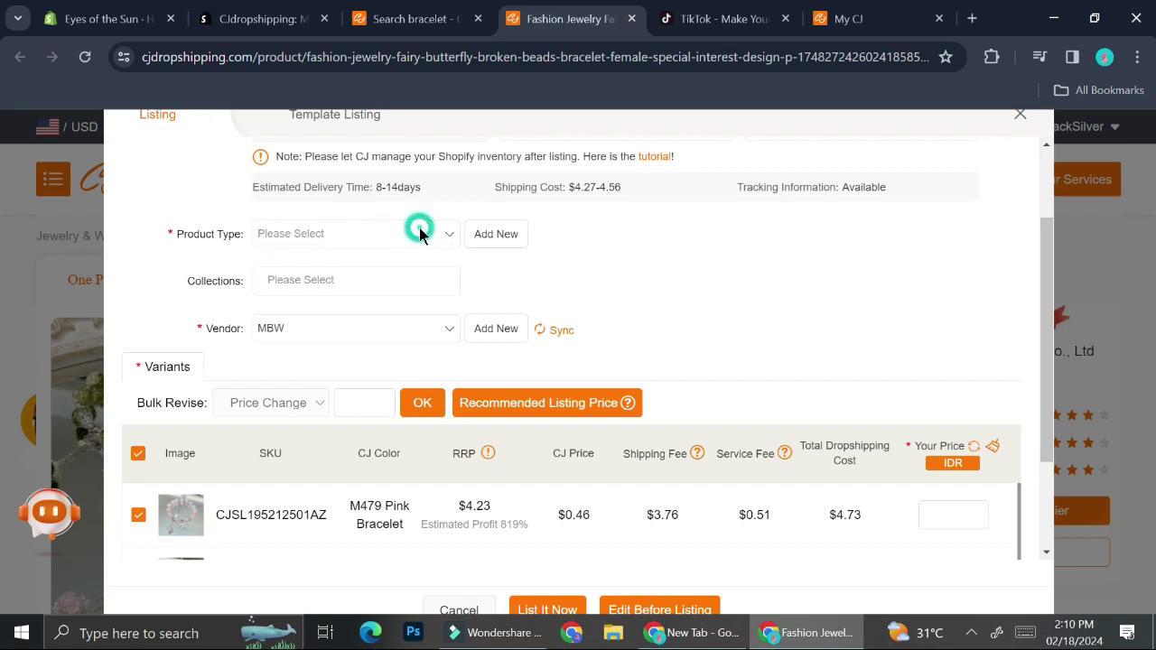
{"action": "left_click", "coordinate": [488, 235]}
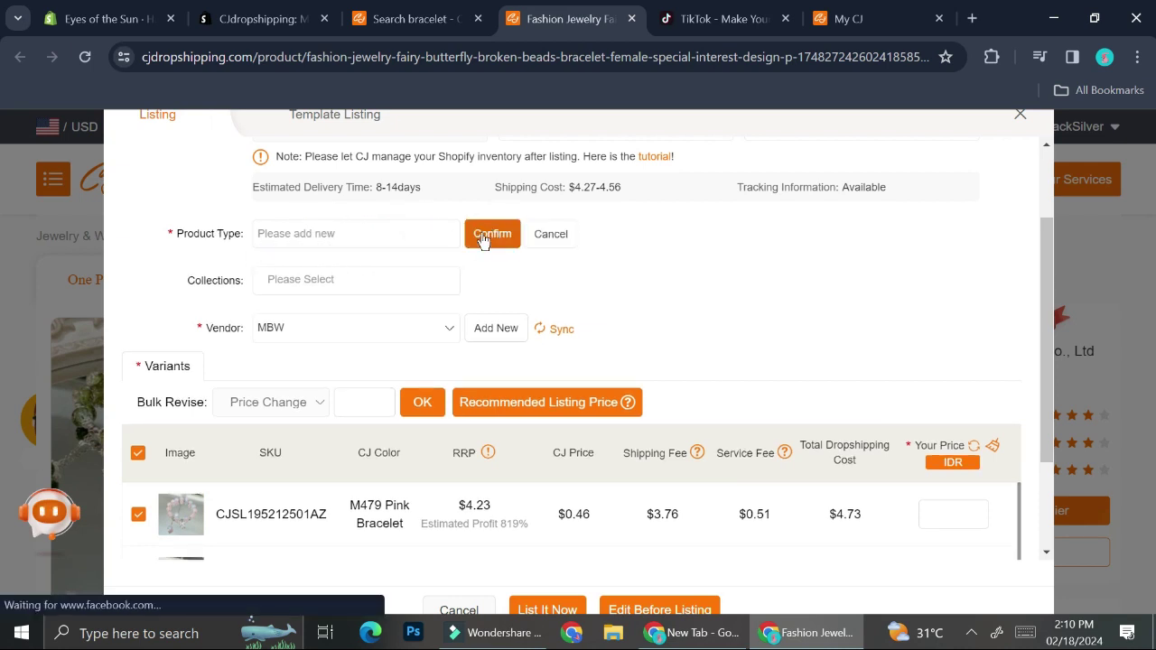
{"action": "left_click", "coordinate": [379, 229]}
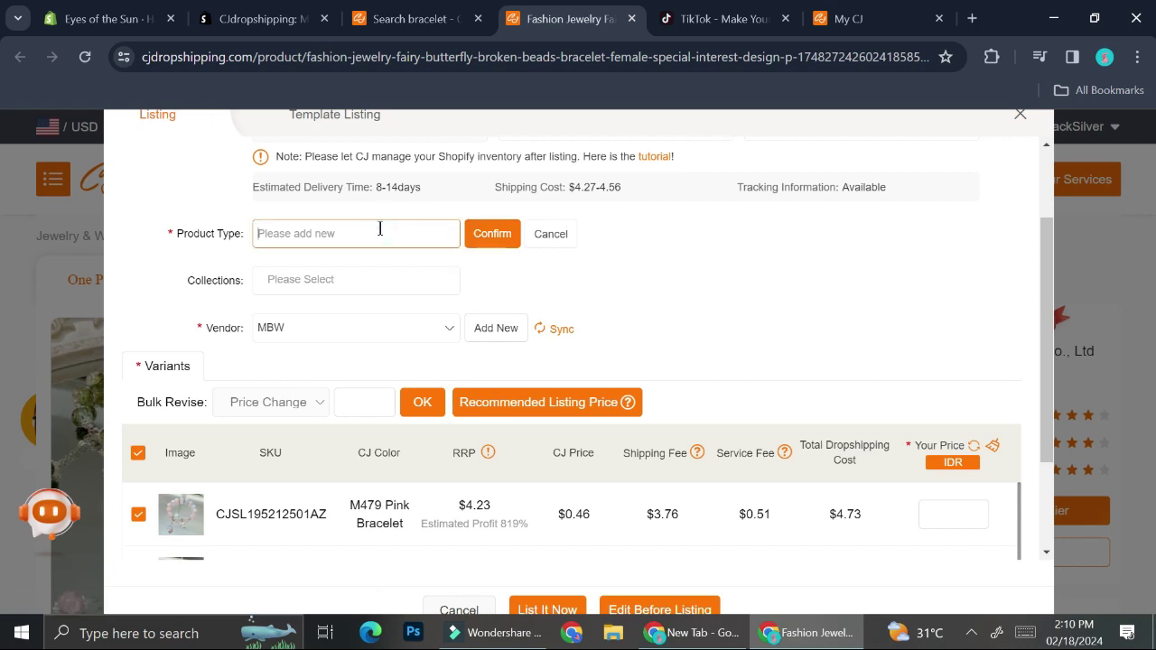
{"action": "type", "text": "Jewelry"}
{"action": "left_click", "coordinate": [324, 298]}
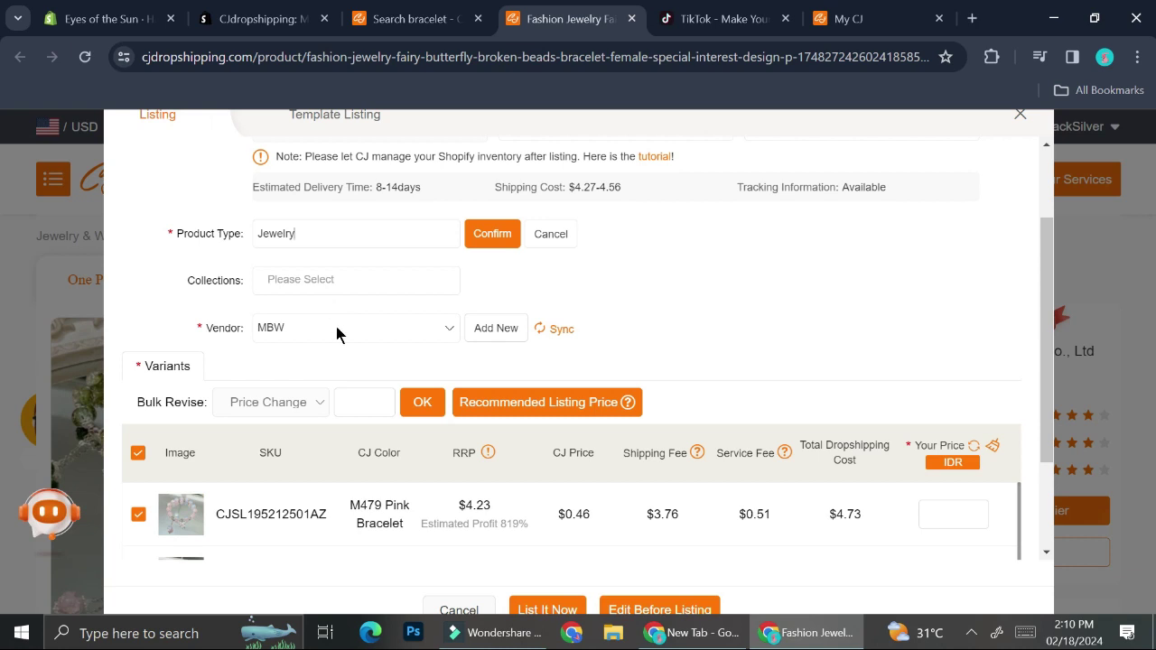
{"action": "left_click", "coordinate": [336, 330]}
{"action": "left_click", "coordinate": [716, 310]}
{"action": "scroll", "coordinate": [469, 353], "scroll_direction": "down", "scroll_amount": 2}
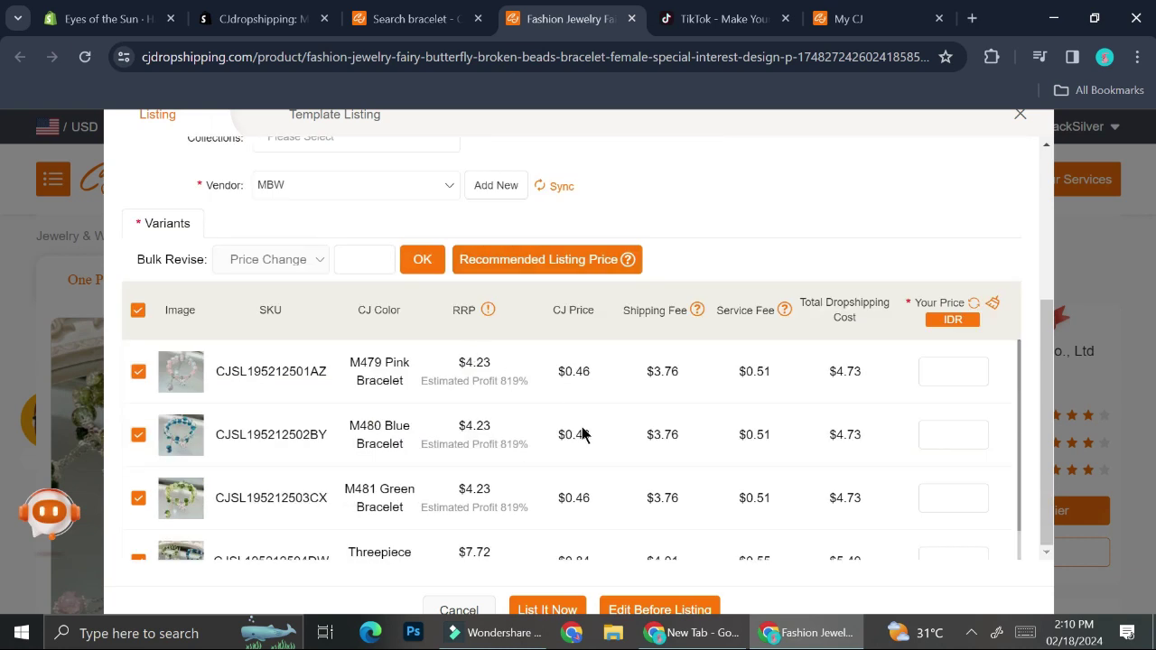
{"action": "scroll", "coordinate": [582, 434], "scroll_direction": "down", "scroll_amount": 1}
{"action": "scroll", "coordinate": [583, 435], "scroll_direction": "up", "scroll_amount": 1}
{"action": "scroll", "coordinate": [582, 434], "scroll_direction": "down", "scroll_amount": 1}
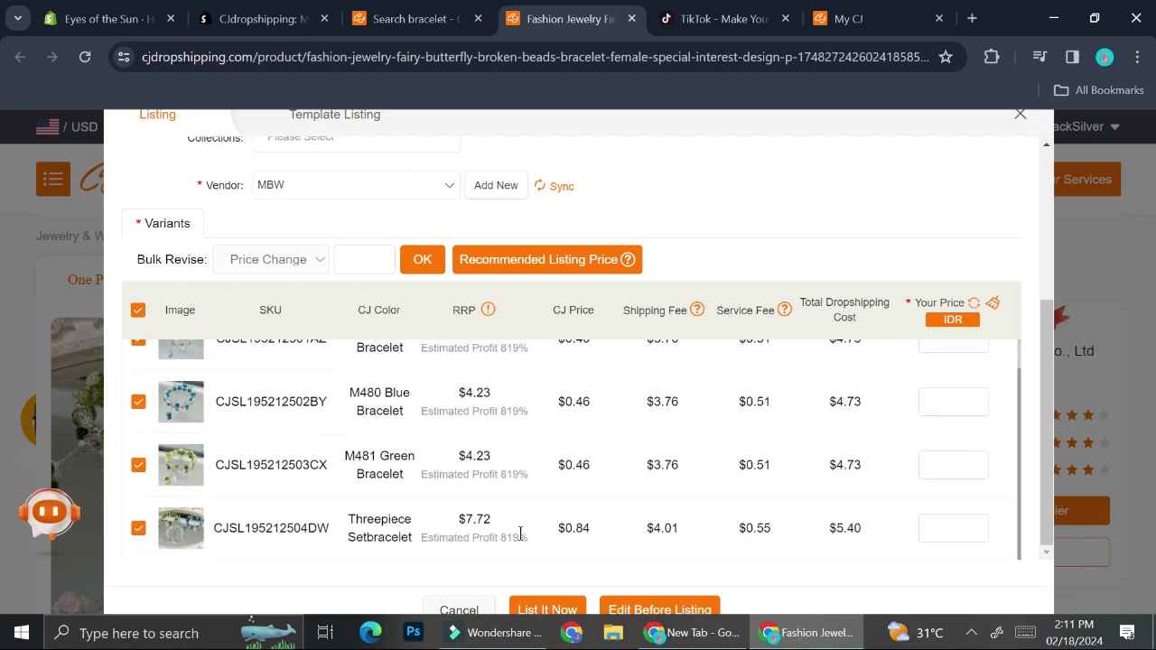
{"action": "left_click", "coordinate": [550, 608]}
Price the first bracelet variant at 100000 IDR
{"action": "scroll", "coordinate": [607, 465], "scroll_direction": "up", "scroll_amount": 1}
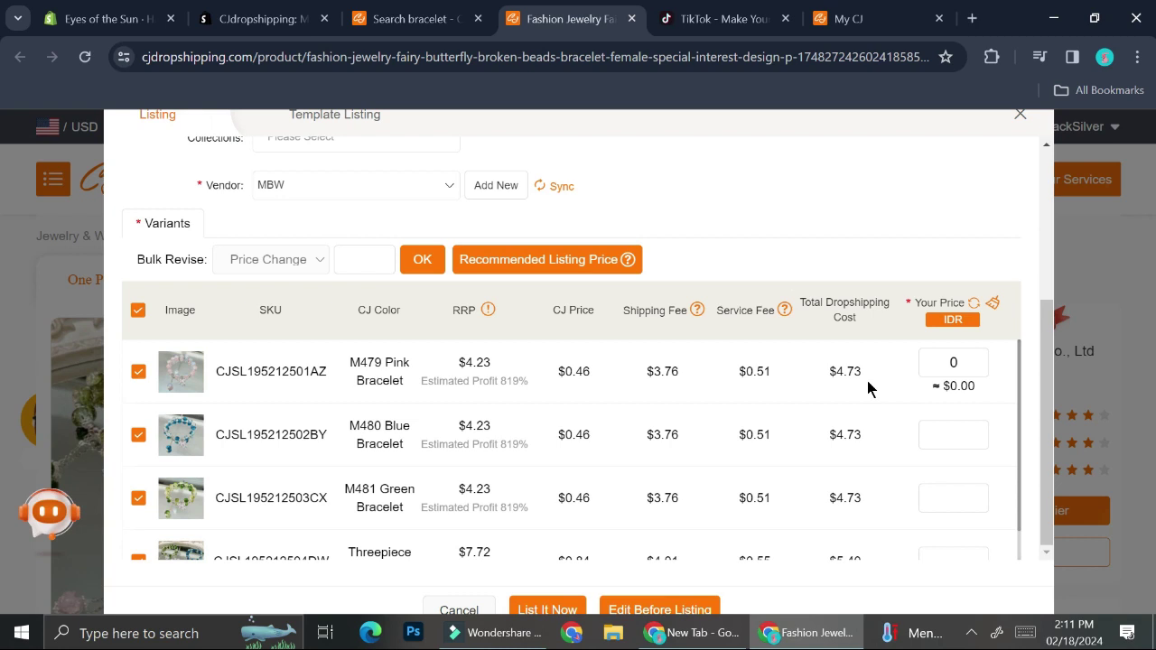
{"action": "left_click_drag", "start_coordinate": [967, 362], "coordinate": [935, 362]}
{"action": "type", "text": "10000"}
{"action": "left_click", "coordinate": [953, 434]}
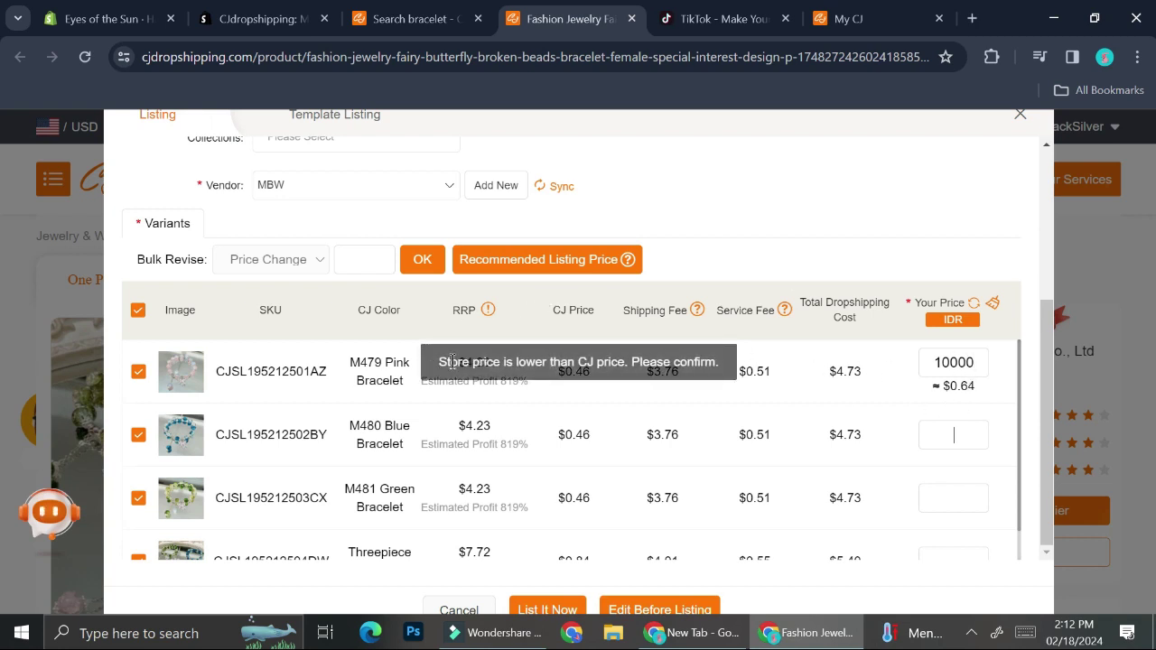
{"action": "double_click", "coordinate": [958, 364]}
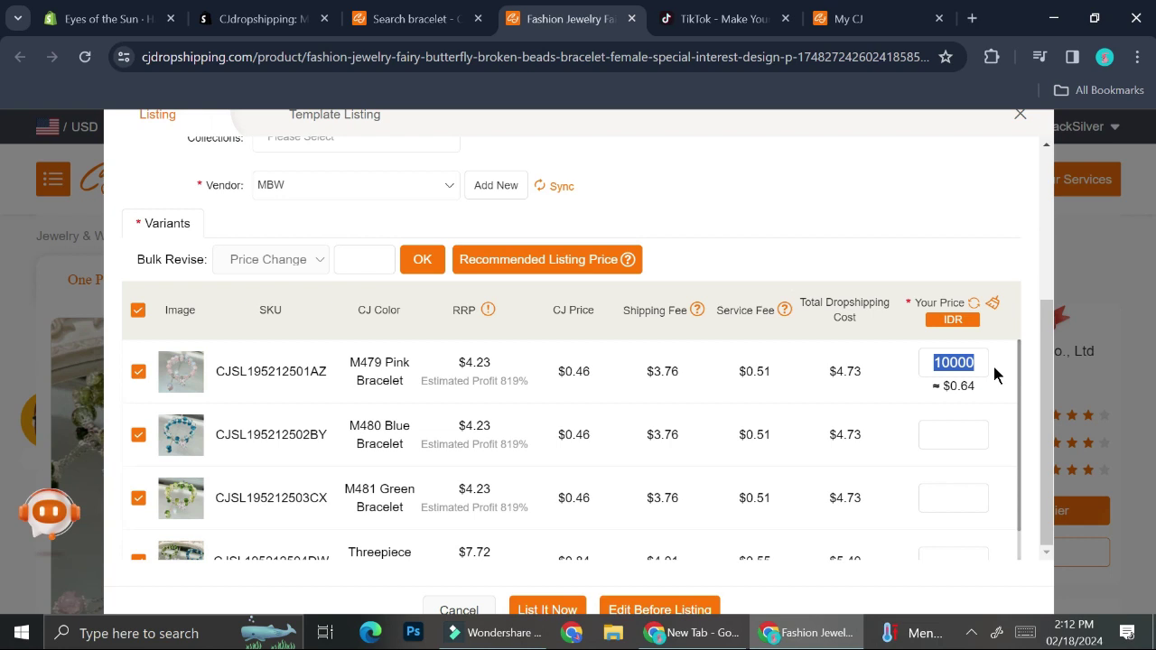
{"action": "type", "text": "0"}
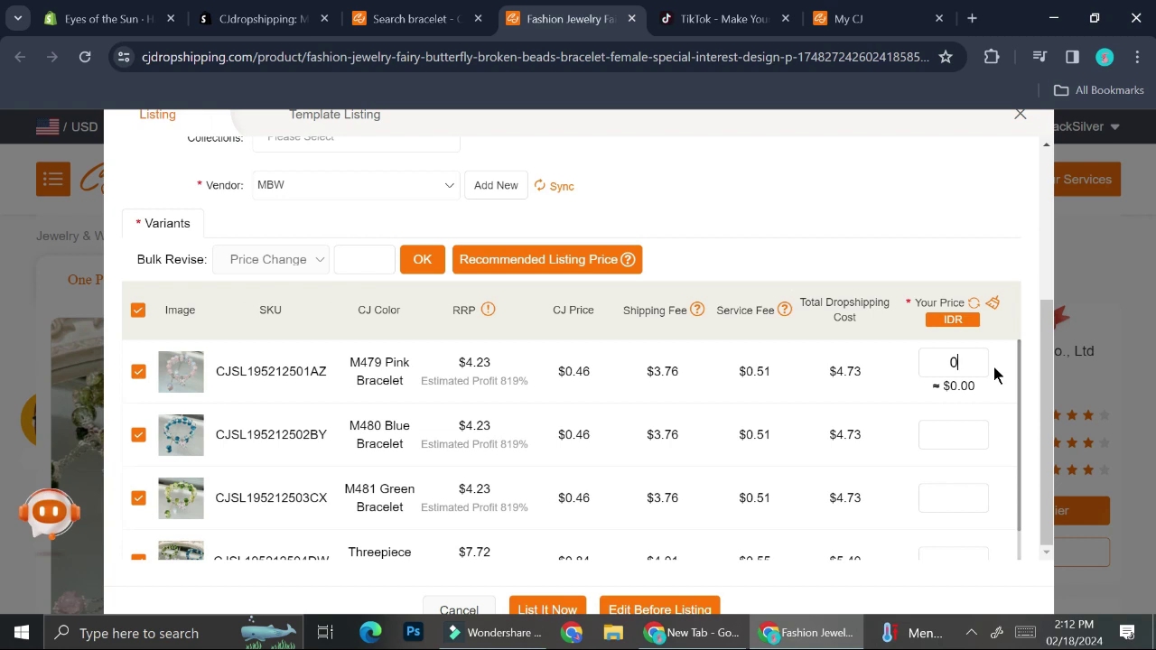
{"action": "key", "text": "BackSpace"}
{"action": "type", "text": "70000"}
{"action": "key", "text": "ctrl+a"}
{"action": "type", "text": "100000"}
Copy 100000 into the remaining variants' prices and submit with List It Now
{"action": "key", "text": "ctrl+a"}
{"action": "key", "text": "ctrl+c"}
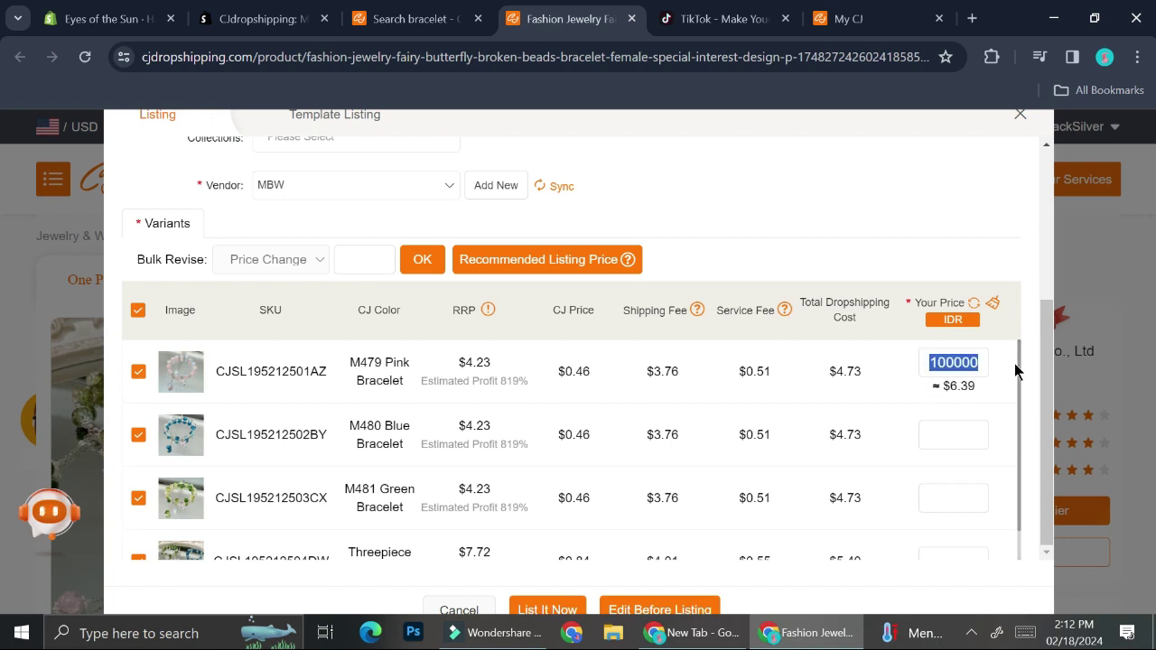
{"action": "left_click", "coordinate": [942, 427]}
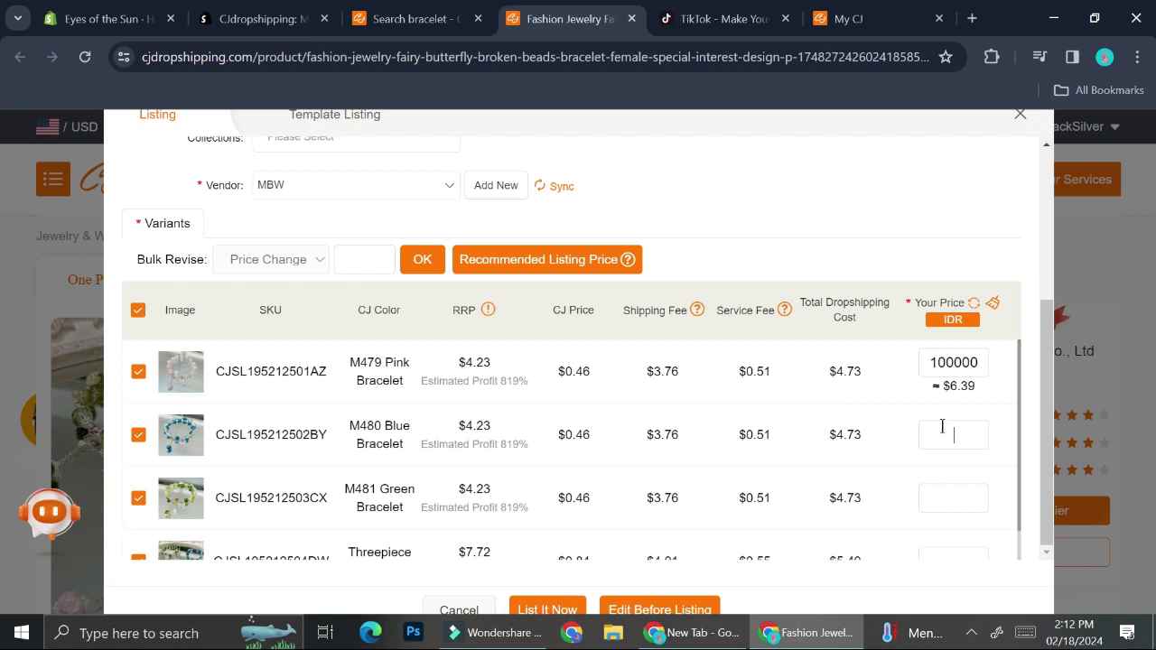
{"action": "key", "text": "ctrl+v"}
{"action": "key", "text": "ctrl+v"}
{"action": "scroll", "coordinate": [947, 493], "scroll_direction": "down", "scroll_amount": 1}
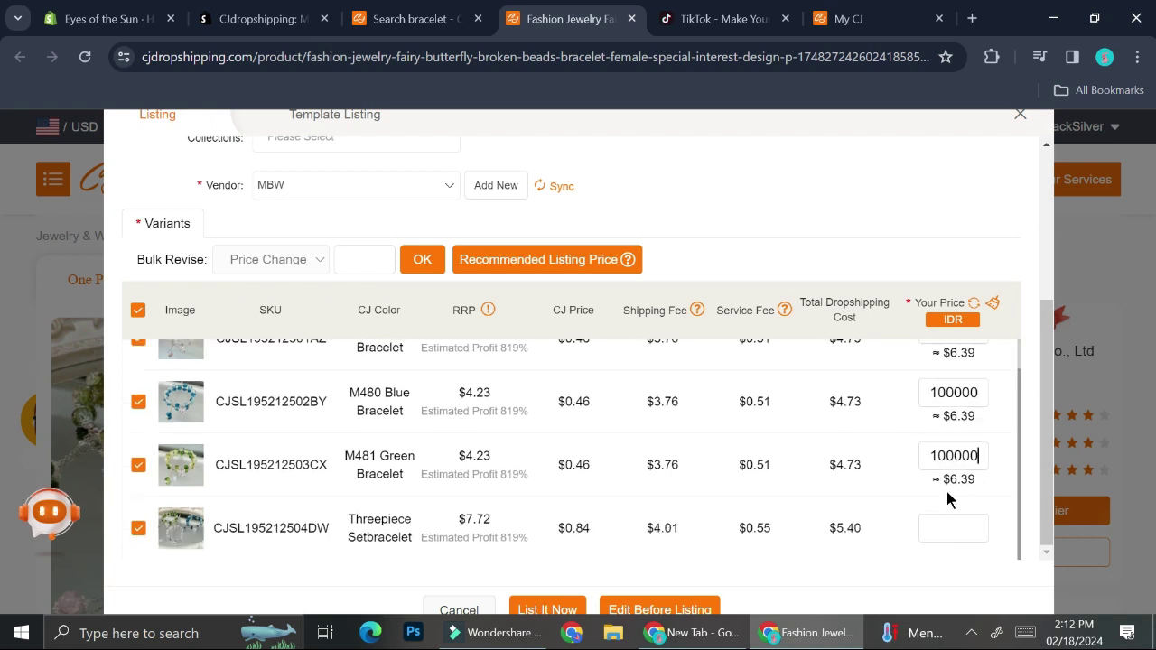
{"action": "left_click", "coordinate": [946, 526]}
{"action": "key", "text": "ctrl+v"}
{"action": "left_click", "coordinate": [548, 610]}
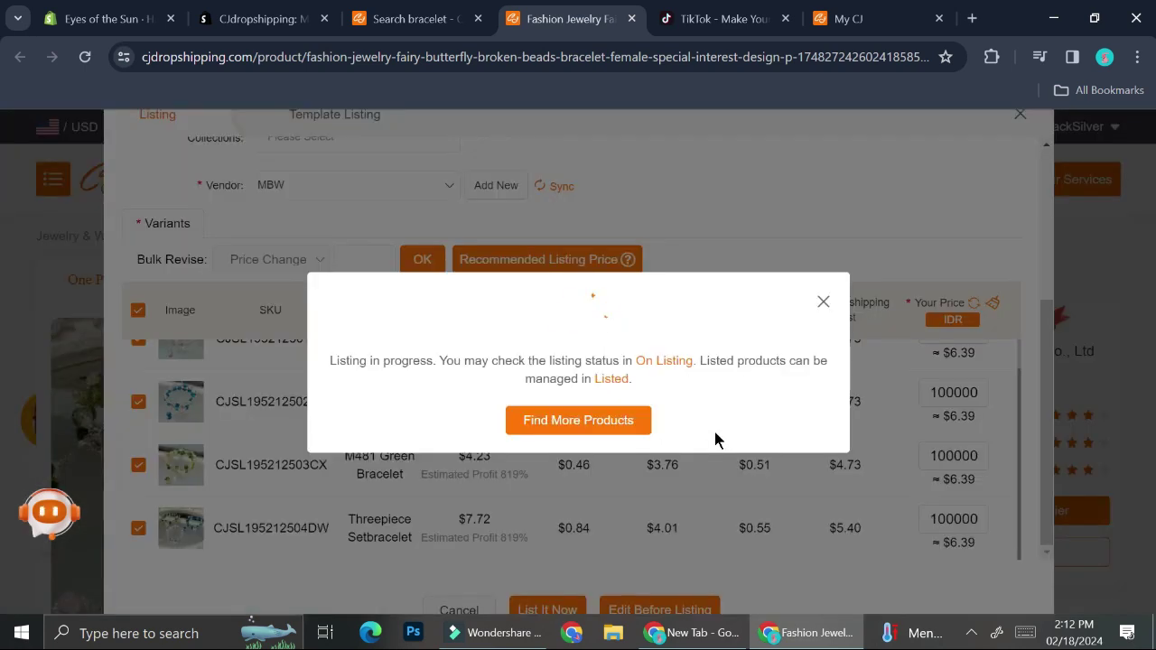
Dismiss the listing confirmation, close the Listing window, and return to My CJ
{"action": "left_click", "coordinate": [823, 302]}
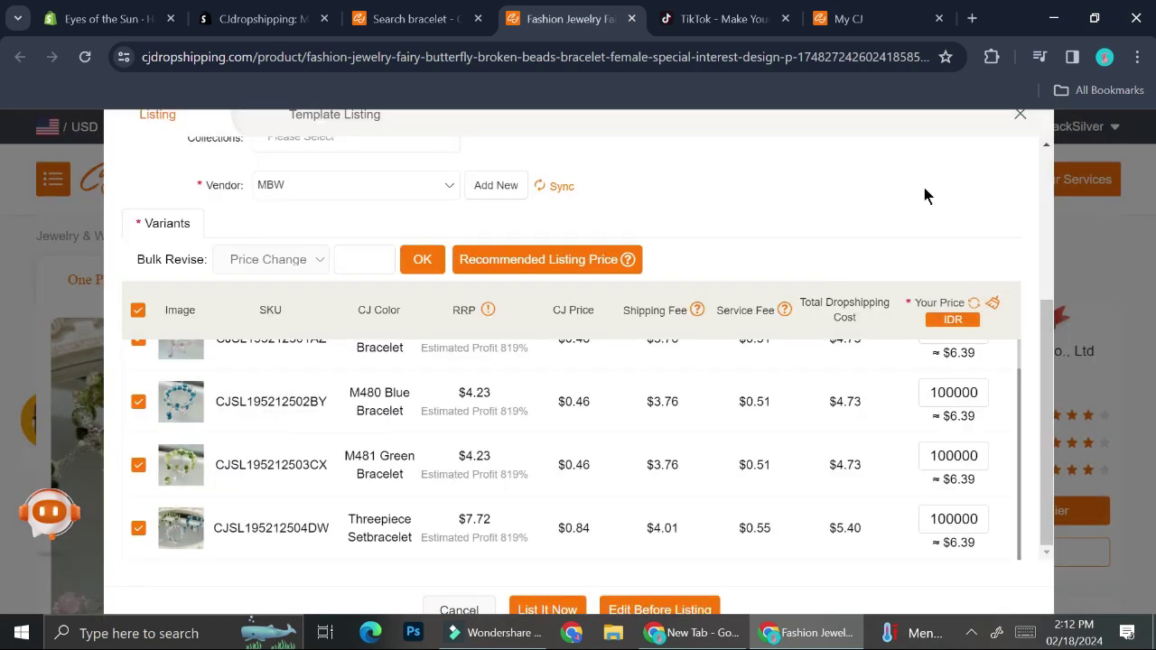
{"action": "scroll", "coordinate": [924, 195], "scroll_direction": "up", "scroll_amount": 3}
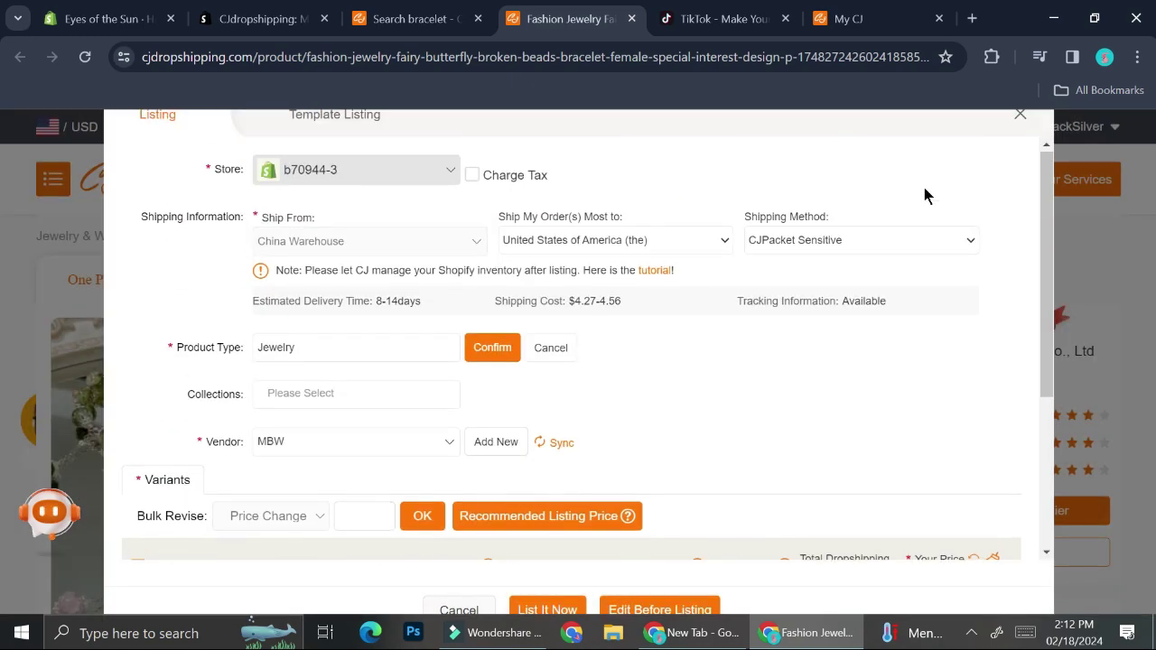
{"action": "left_click", "coordinate": [1021, 116]}
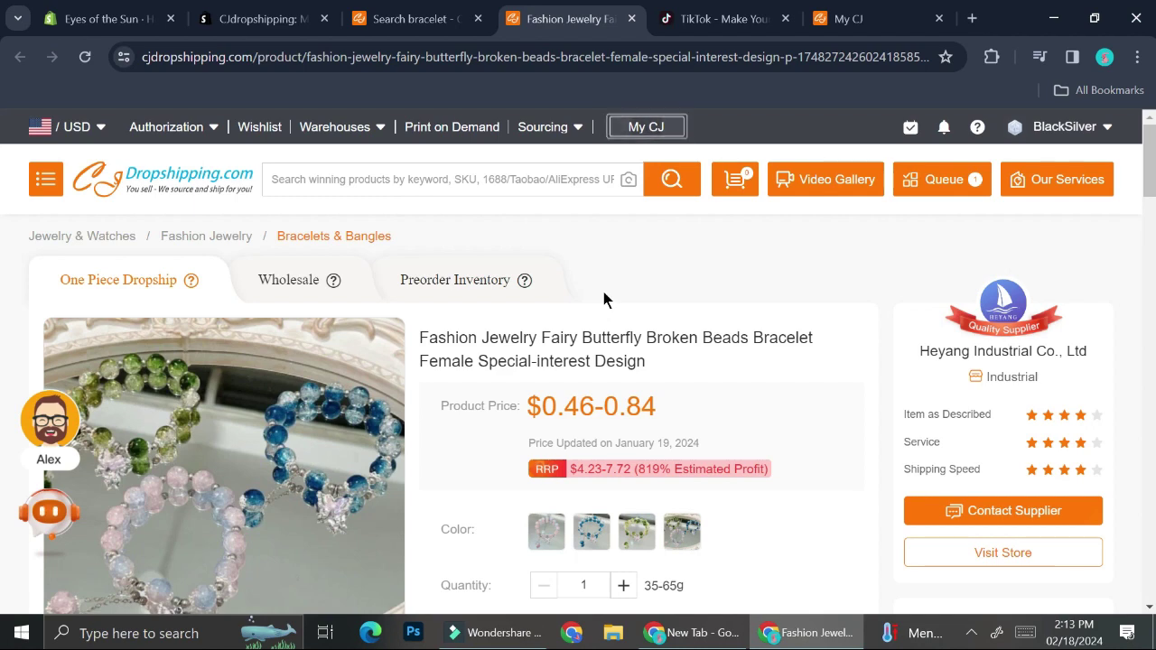
{"action": "left_click", "coordinate": [646, 127]}
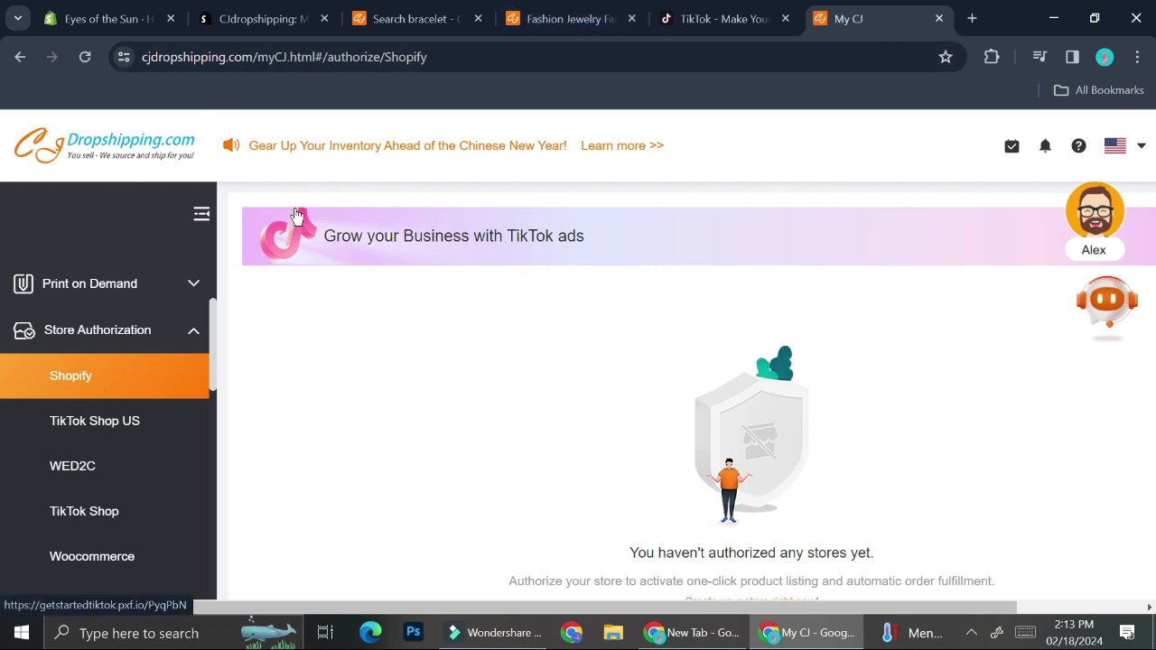
Return to the CJ home page, dismiss the assistant popup, and scroll to Recommended Products
{"action": "left_click", "coordinate": [102, 154]}
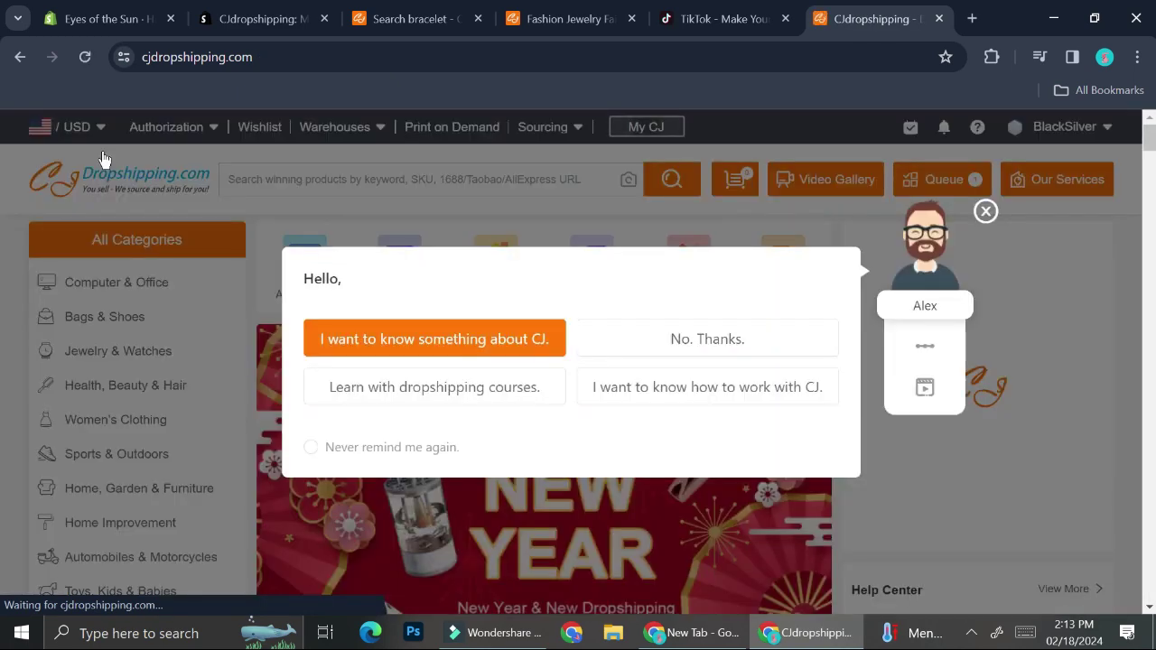
{"action": "left_click", "coordinate": [949, 286]}
{"action": "scroll", "coordinate": [460, 352], "scroll_direction": "down", "scroll_amount": 10}
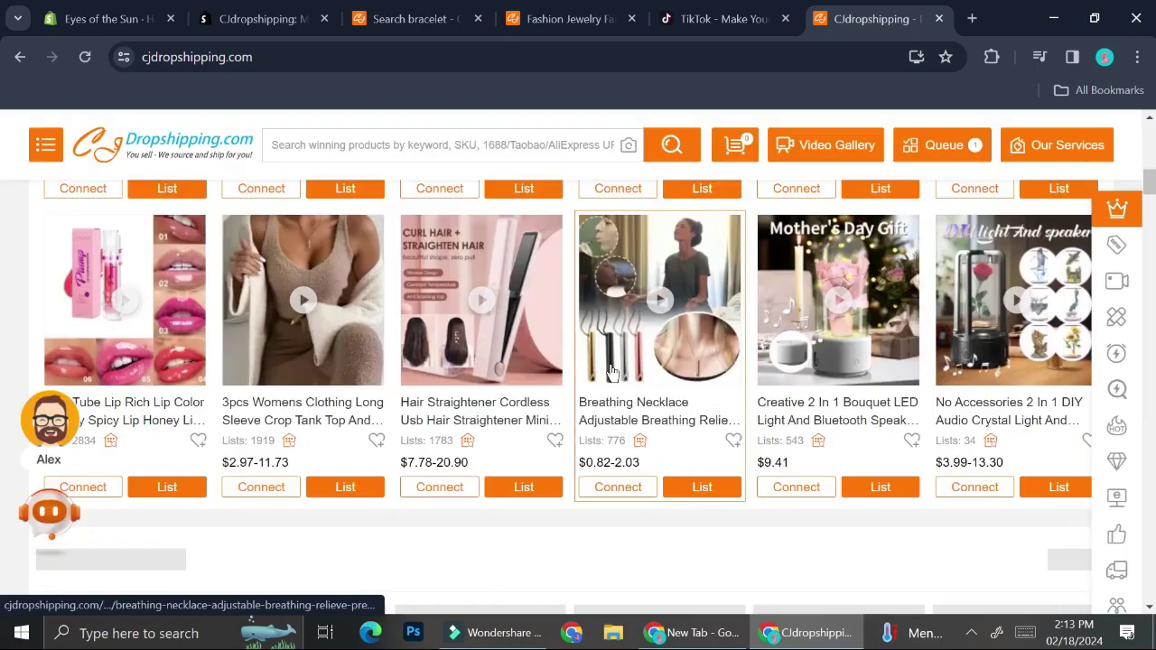
{"action": "scroll", "coordinate": [620, 353], "scroll_direction": "down", "scroll_amount": 7}
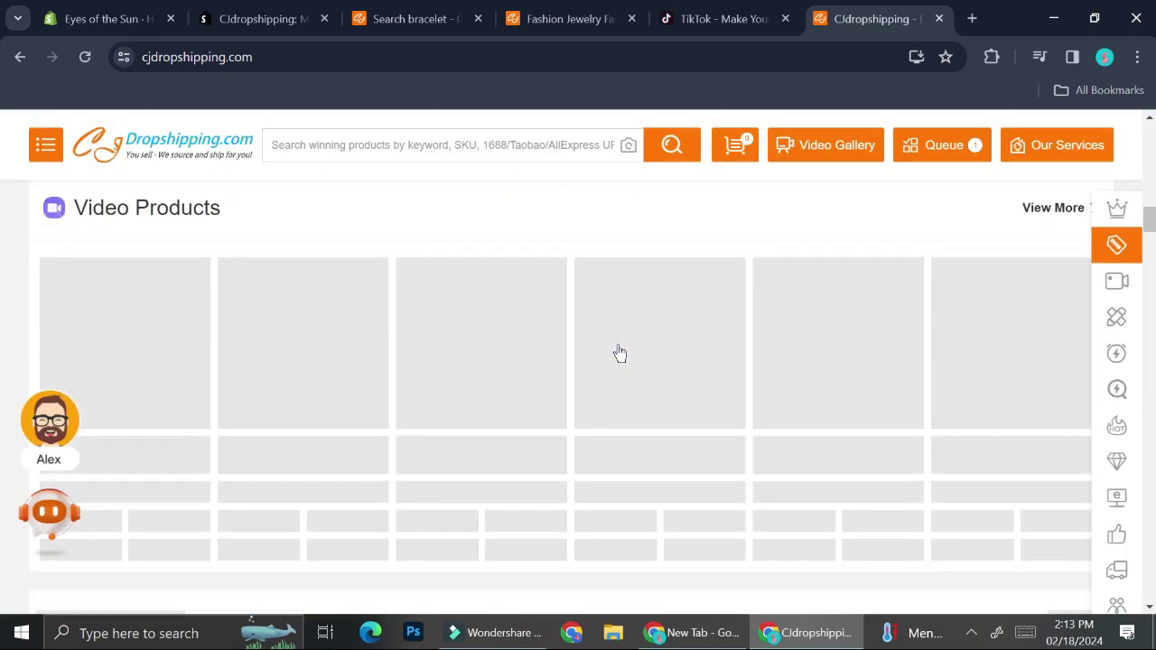
{"action": "scroll", "coordinate": [618, 352], "scroll_direction": "down", "scroll_amount": 8}
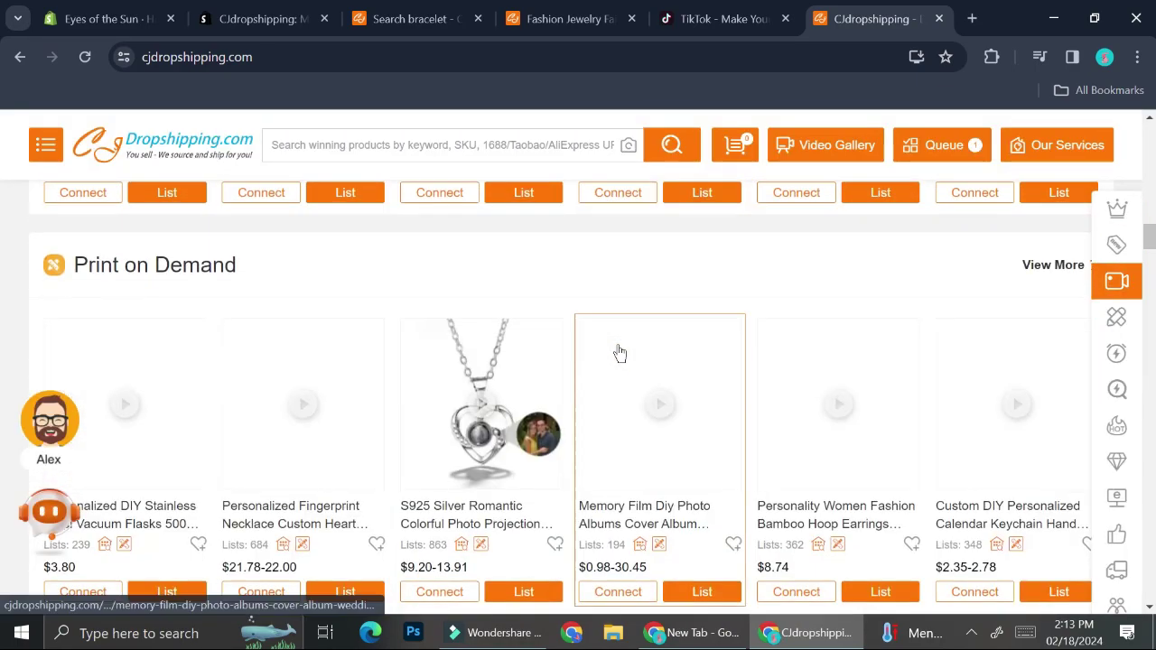
{"action": "scroll", "coordinate": [618, 352], "scroll_direction": "down", "scroll_amount": 8}
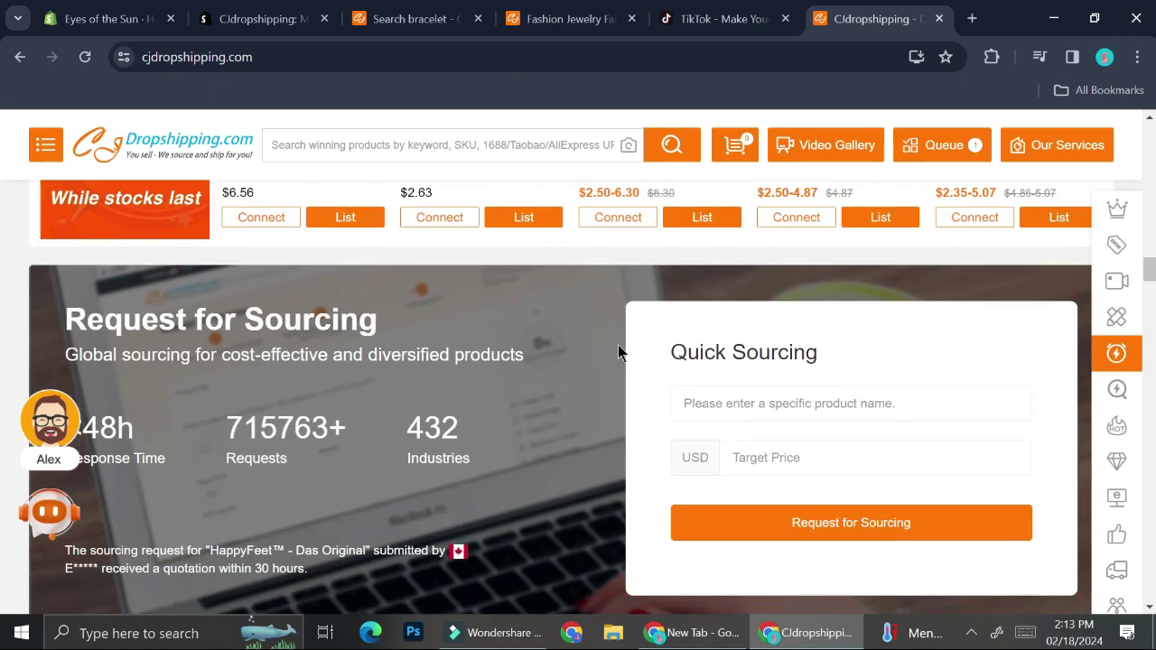
{"action": "scroll", "coordinate": [618, 353], "scroll_direction": "down", "scroll_amount": 5}
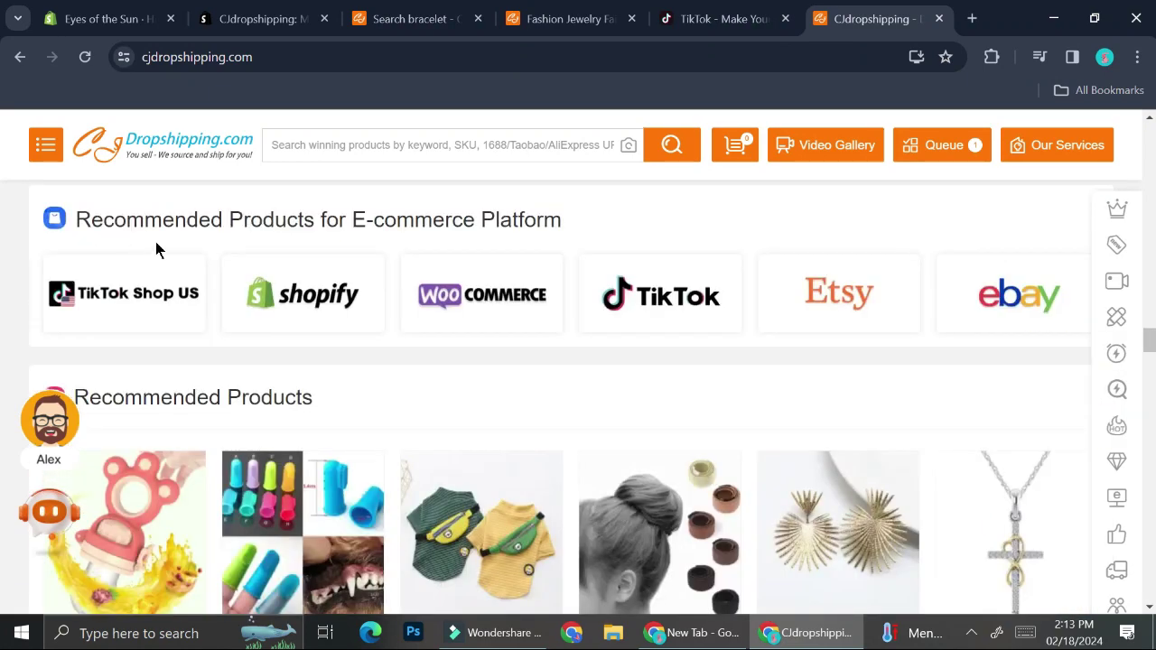
Open the recommended TikTok products zone and browse its product grid
{"action": "left_click", "coordinate": [639, 280]}
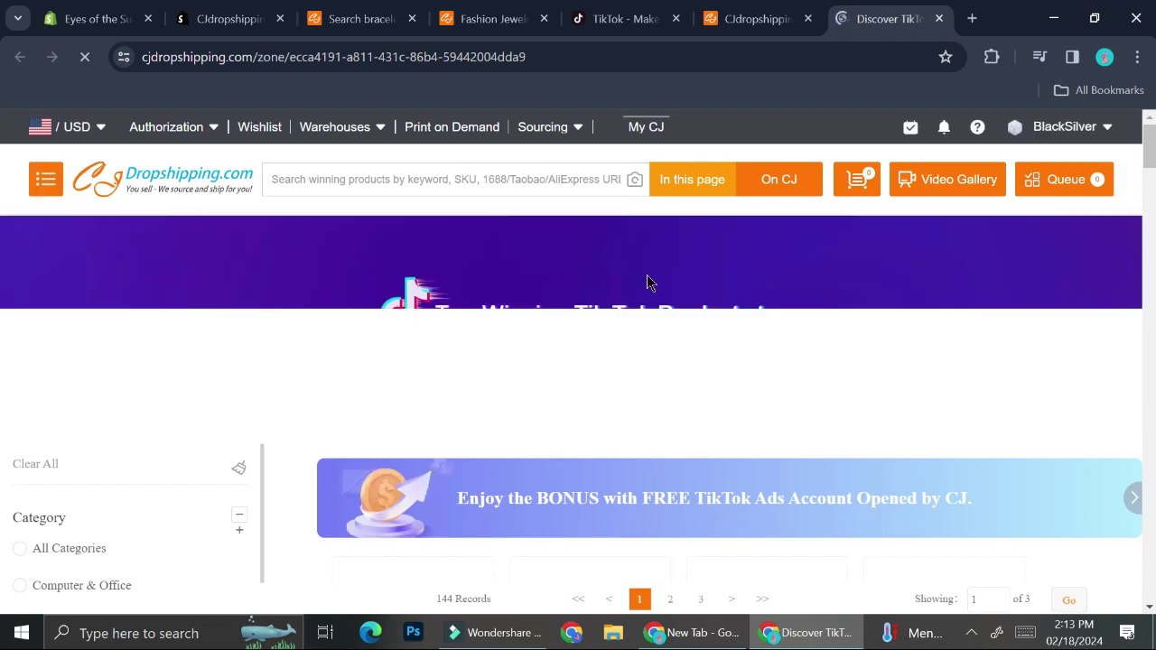
{"action": "scroll", "coordinate": [655, 344], "scroll_direction": "down", "scroll_amount": 3}
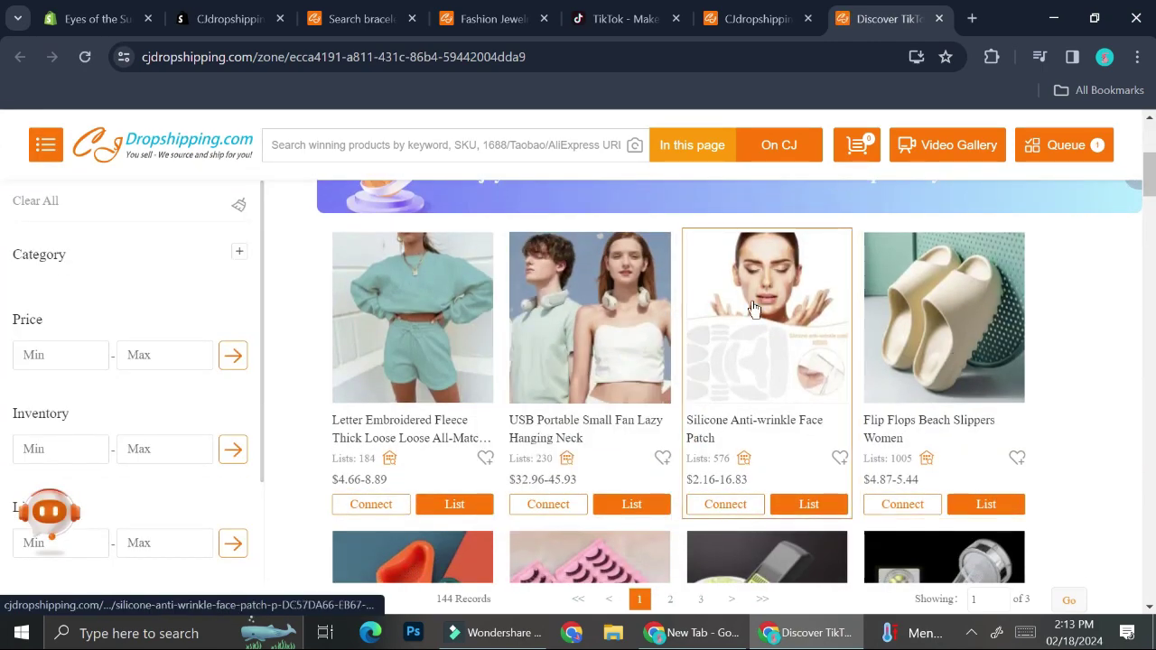
{"action": "scroll", "coordinate": [754, 309], "scroll_direction": "up", "scroll_amount": 1}
{"action": "scroll", "coordinate": [588, 393], "scroll_direction": "down", "scroll_amount": 2}
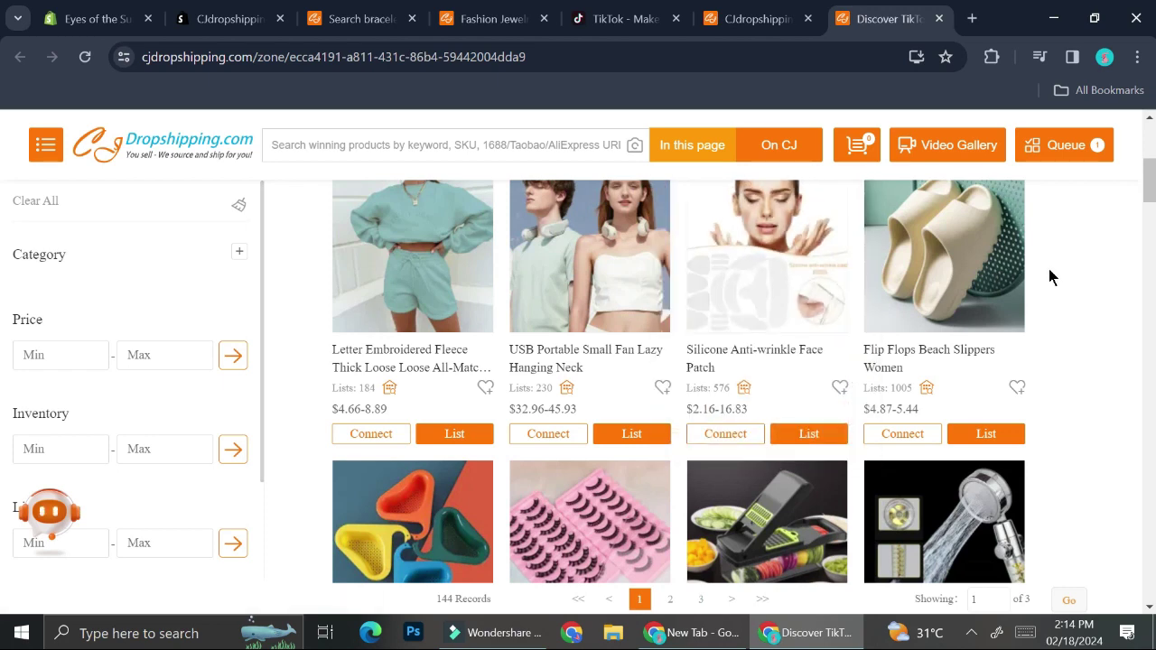
{"action": "scroll", "coordinate": [973, 302], "scroll_direction": "down", "scroll_amount": 2}
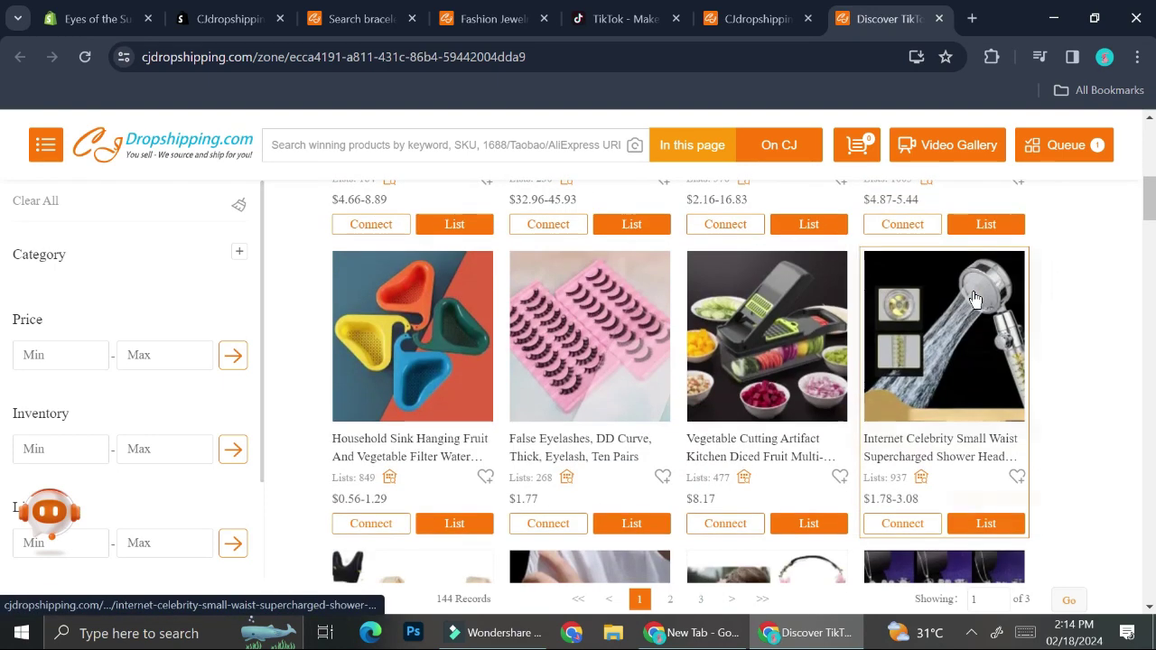
{"action": "scroll", "coordinate": [722, 370], "scroll_direction": "down", "scroll_amount": 4}
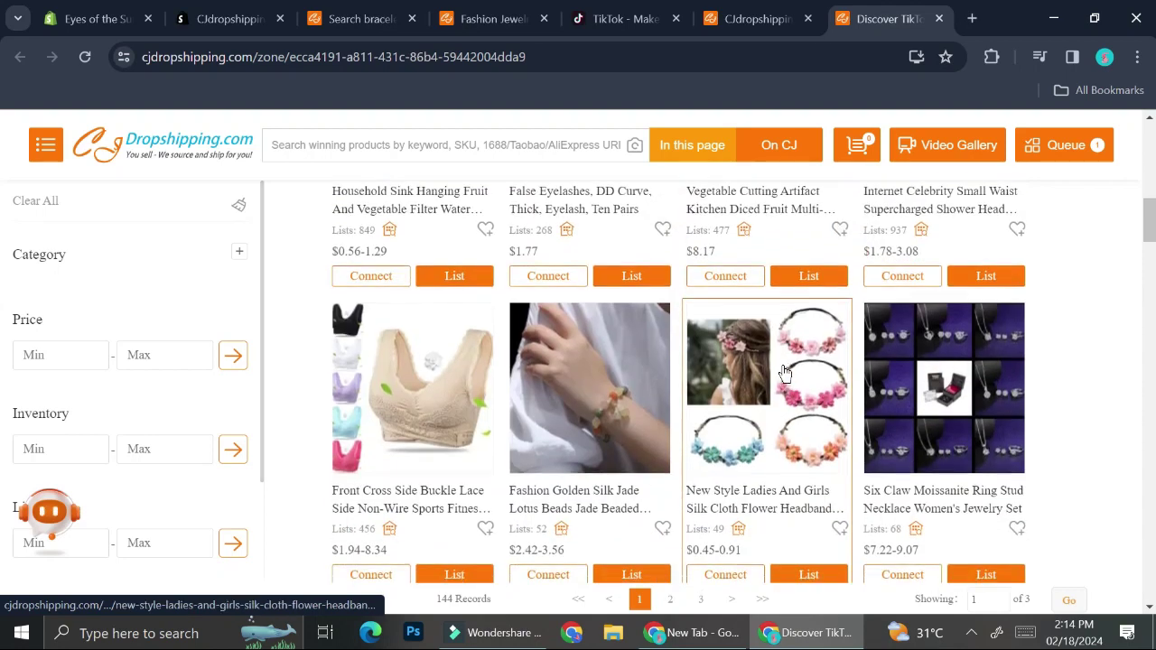
{"action": "scroll", "coordinate": [784, 373], "scroll_direction": "up", "scroll_amount": 1}
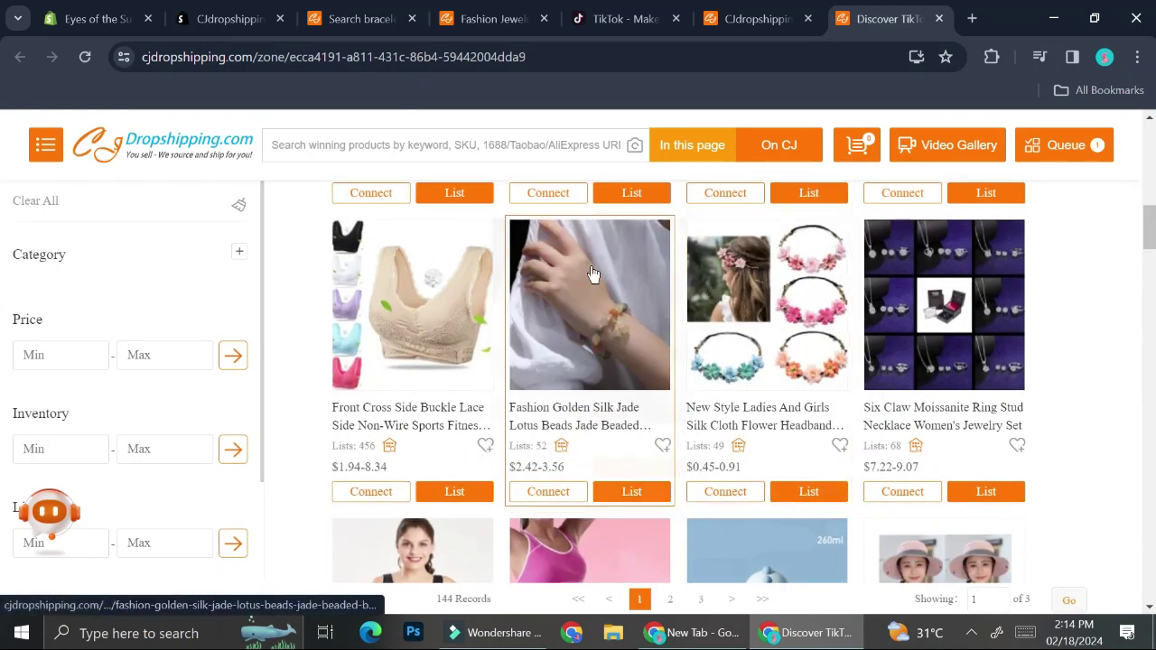
{"action": "scroll", "coordinate": [619, 341], "scroll_direction": "down", "scroll_amount": 2}
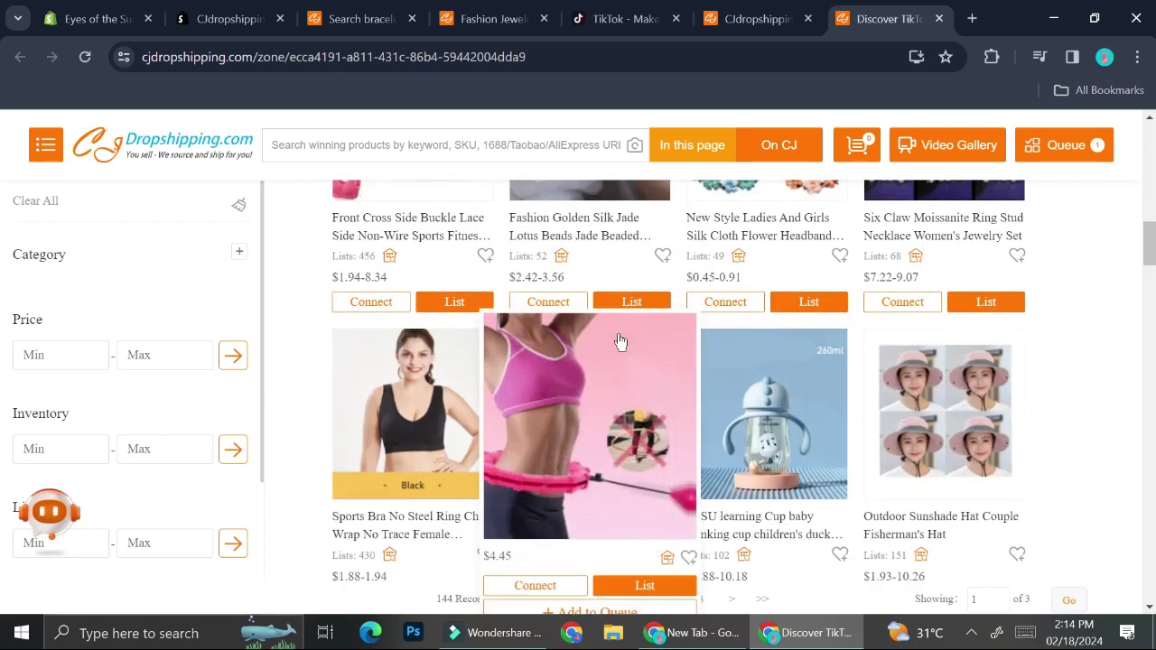
{"action": "scroll", "coordinate": [867, 405], "scroll_direction": "down", "scroll_amount": 2}
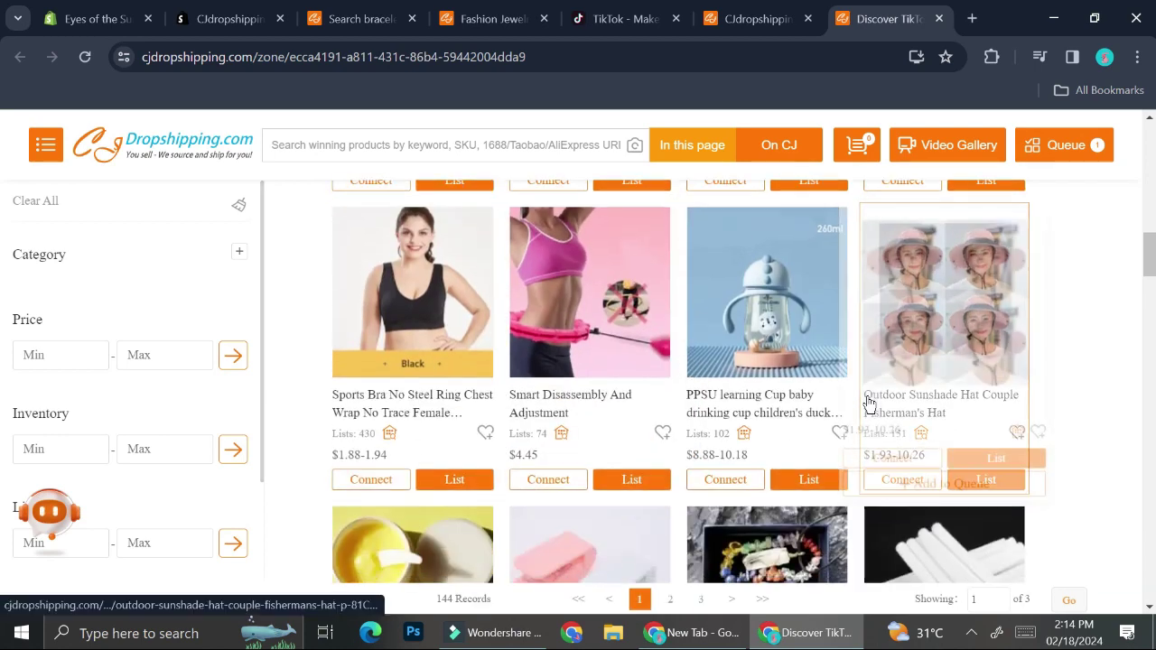
{"action": "scroll", "coordinate": [665, 525], "scroll_direction": "down", "scroll_amount": 2}
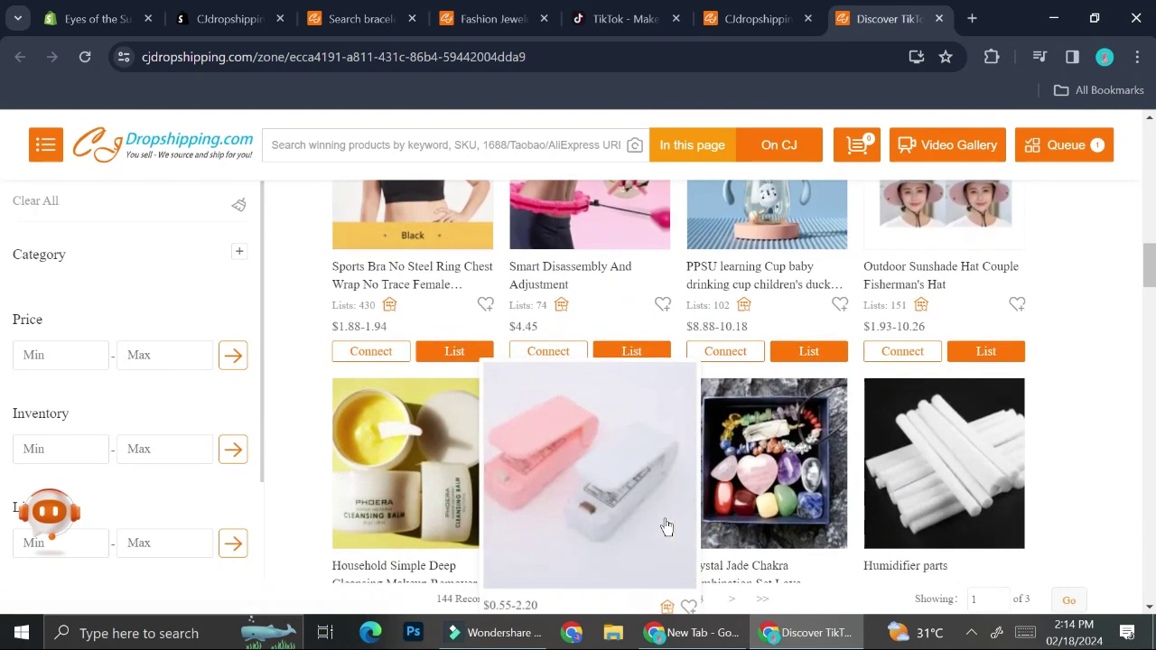
{"action": "scroll", "coordinate": [666, 520], "scroll_direction": "down", "scroll_amount": 1}
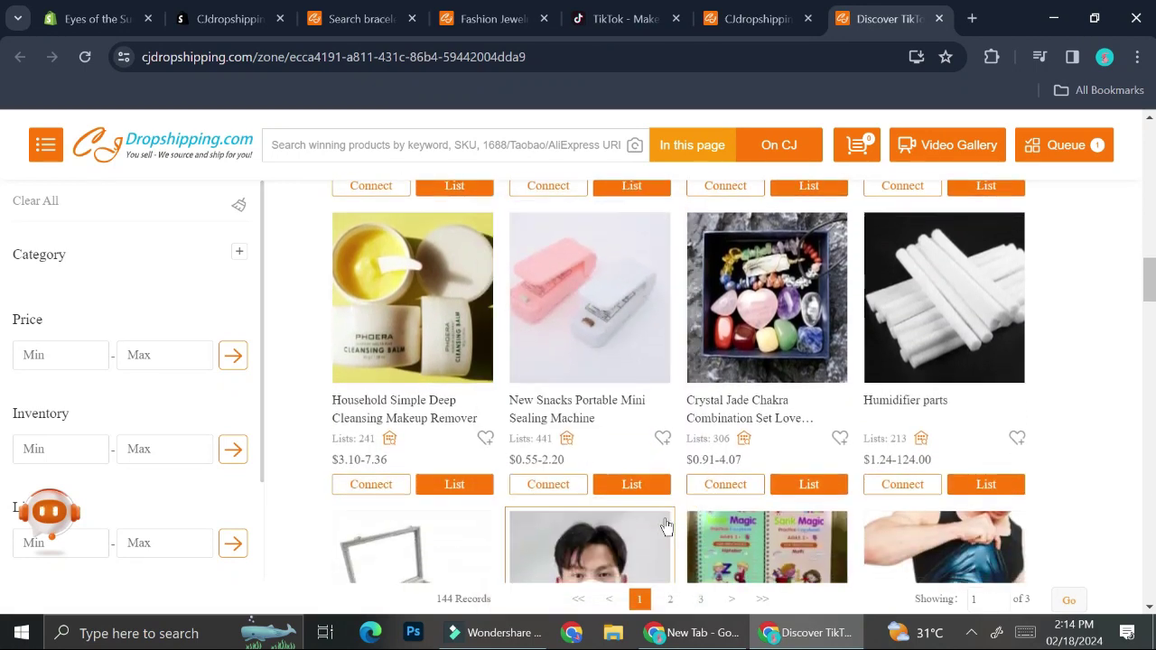
{"action": "scroll", "coordinate": [666, 526], "scroll_direction": "down", "scroll_amount": 4}
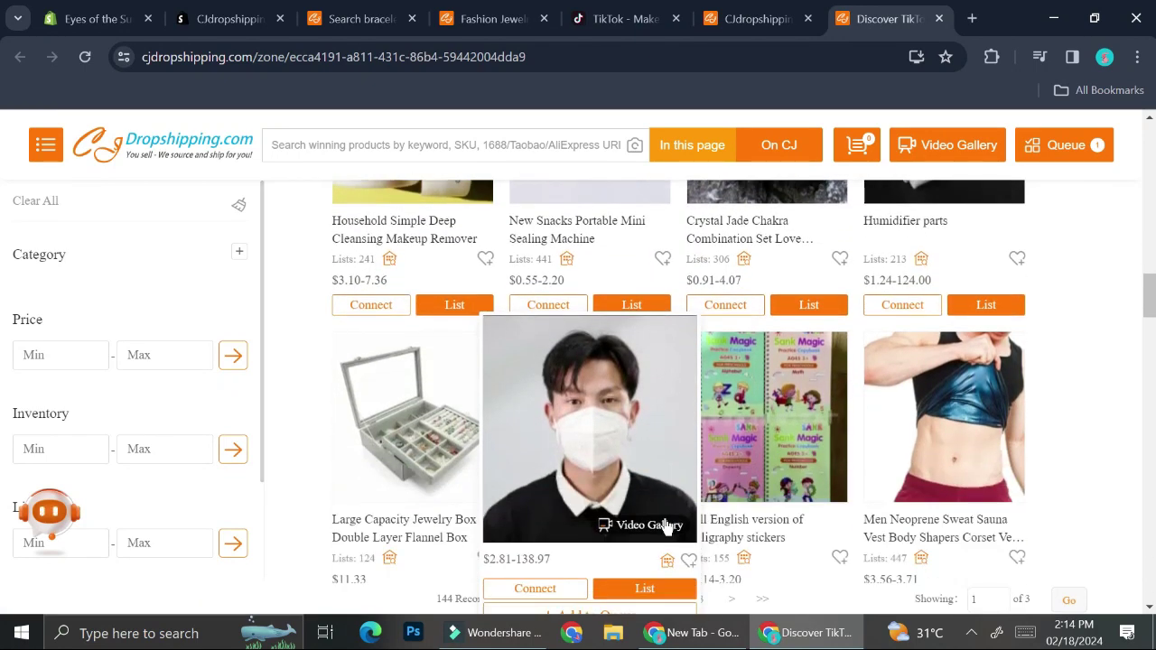
{"action": "scroll", "coordinate": [666, 525], "scroll_direction": "down", "scroll_amount": 5}
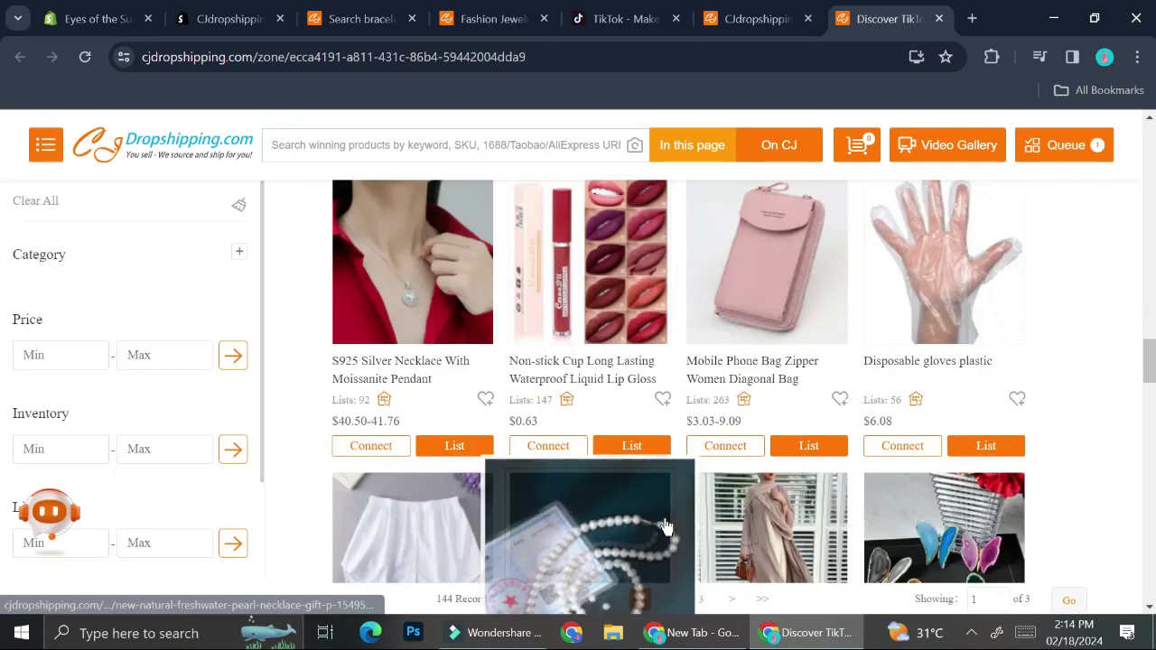
{"action": "scroll", "coordinate": [666, 526], "scroll_direction": "down", "scroll_amount": 2}
{"action": "scroll", "coordinate": [506, 492], "scroll_direction": "down", "scroll_amount": 1}
{"action": "scroll", "coordinate": [505, 492], "scroll_direction": "up", "scroll_amount": 1}
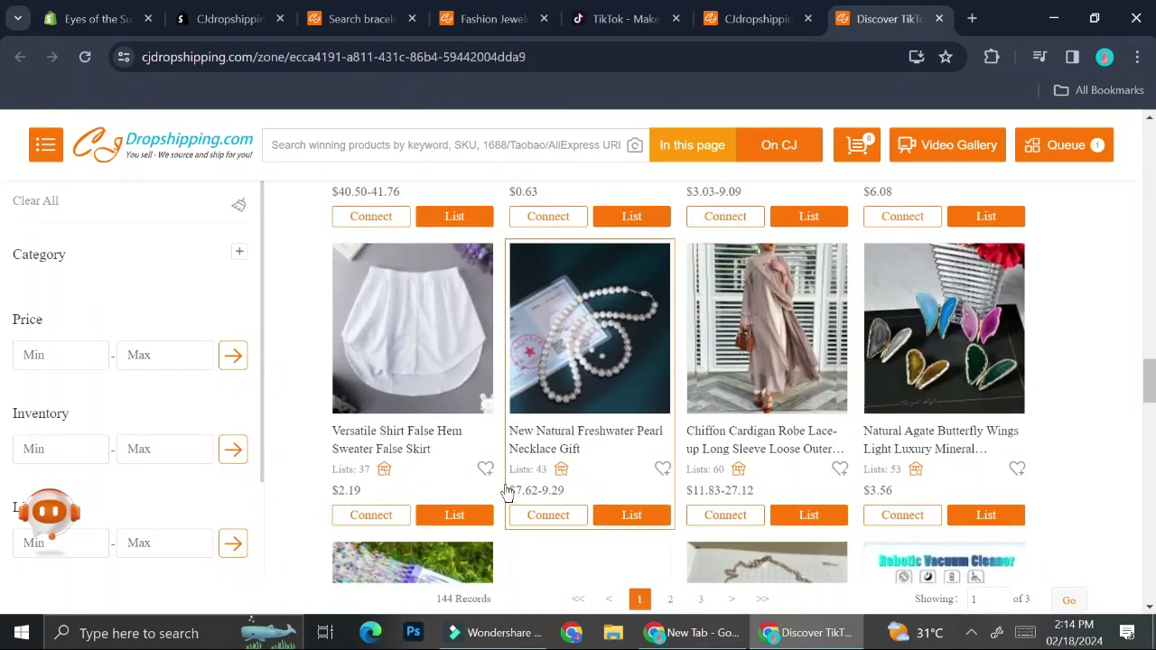
Start listing the crystal rose table lamp from its product card
{"action": "mouse_move", "coordinate": [578, 373]}
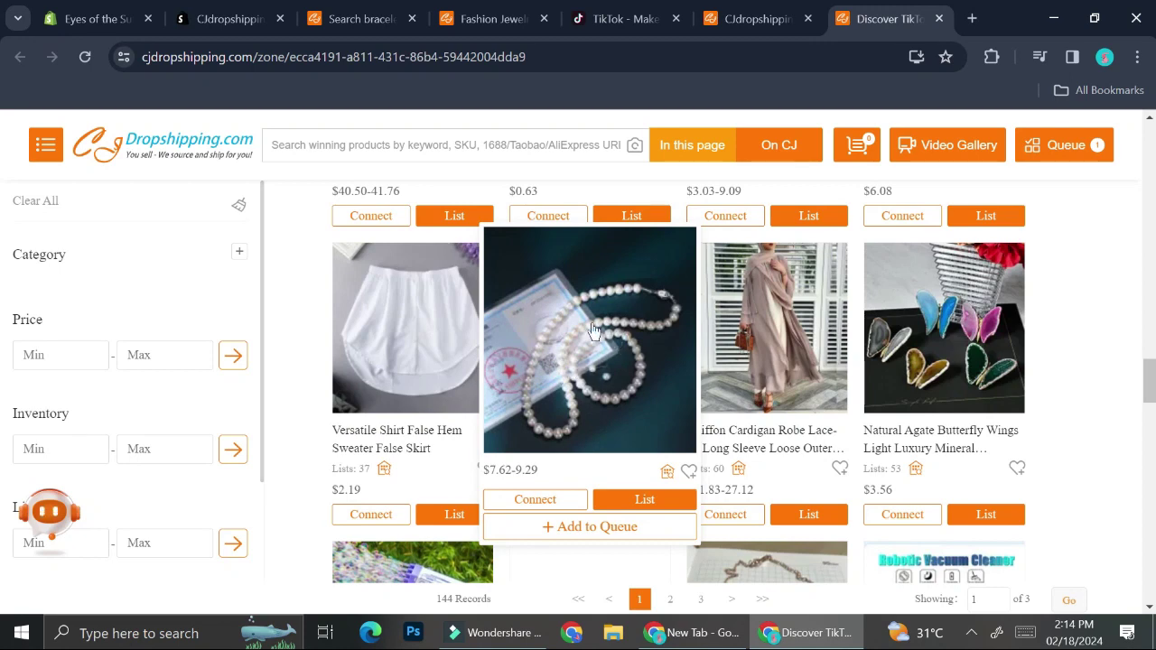
{"action": "scroll", "coordinate": [615, 321], "scroll_direction": "down", "scroll_amount": 9}
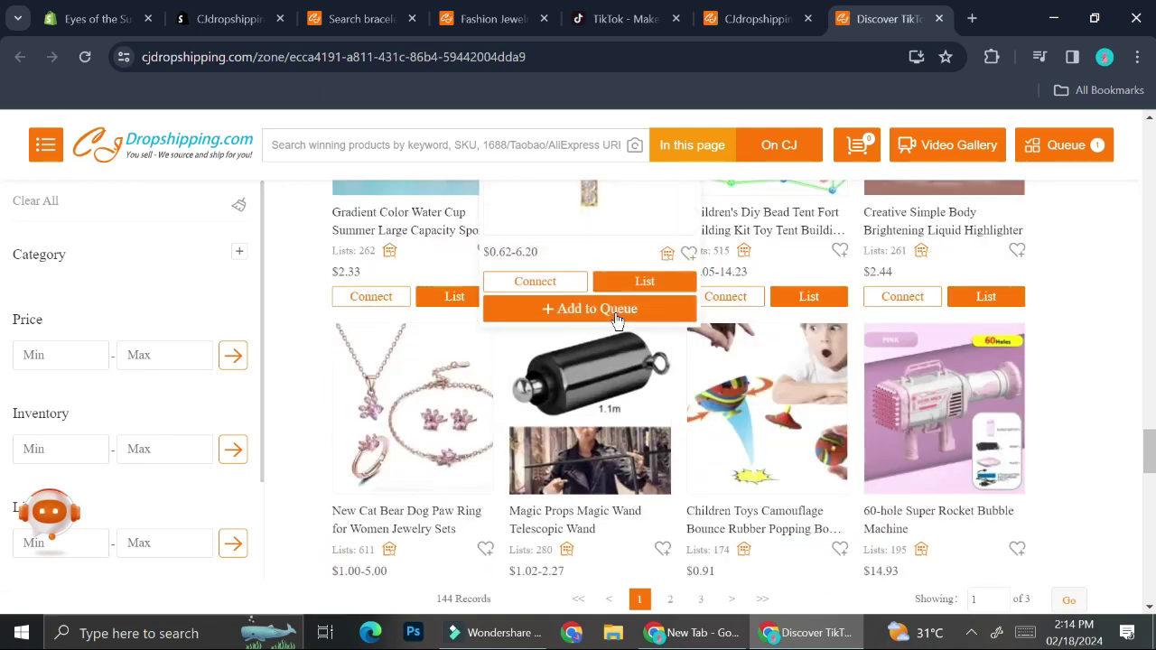
{"action": "scroll", "coordinate": [615, 321], "scroll_direction": "down", "scroll_amount": 4}
{"action": "mouse_move", "coordinate": [618, 321]}
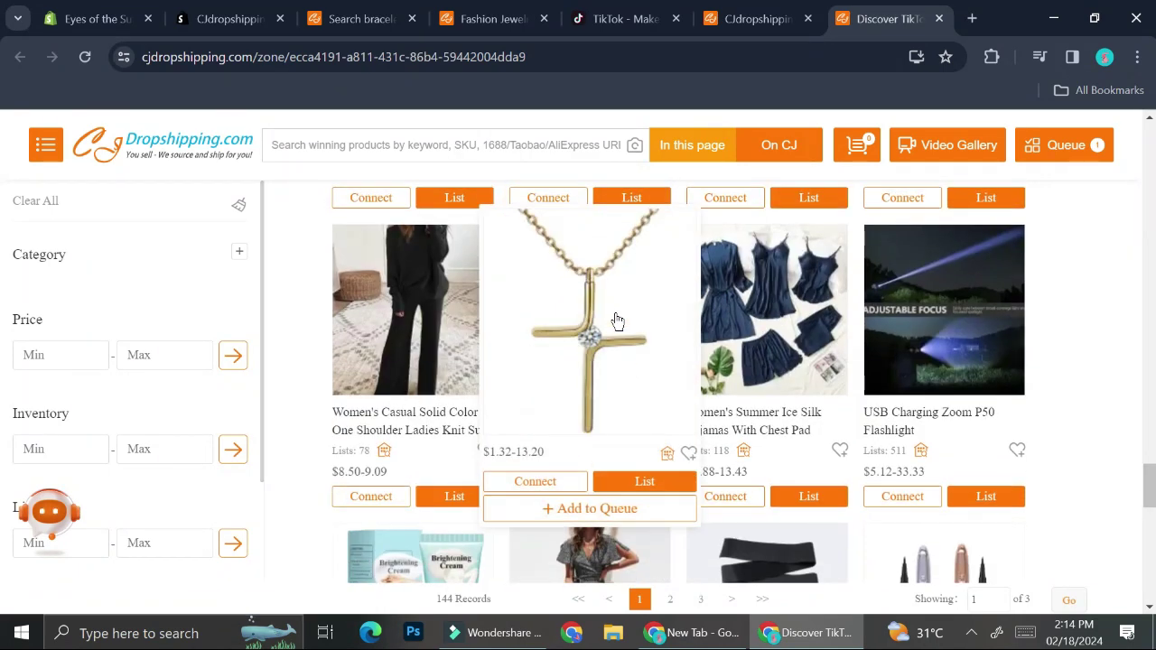
{"action": "scroll", "coordinate": [618, 321], "scroll_direction": "down", "scroll_amount": 1}
{"action": "mouse_move", "coordinate": [795, 311]}
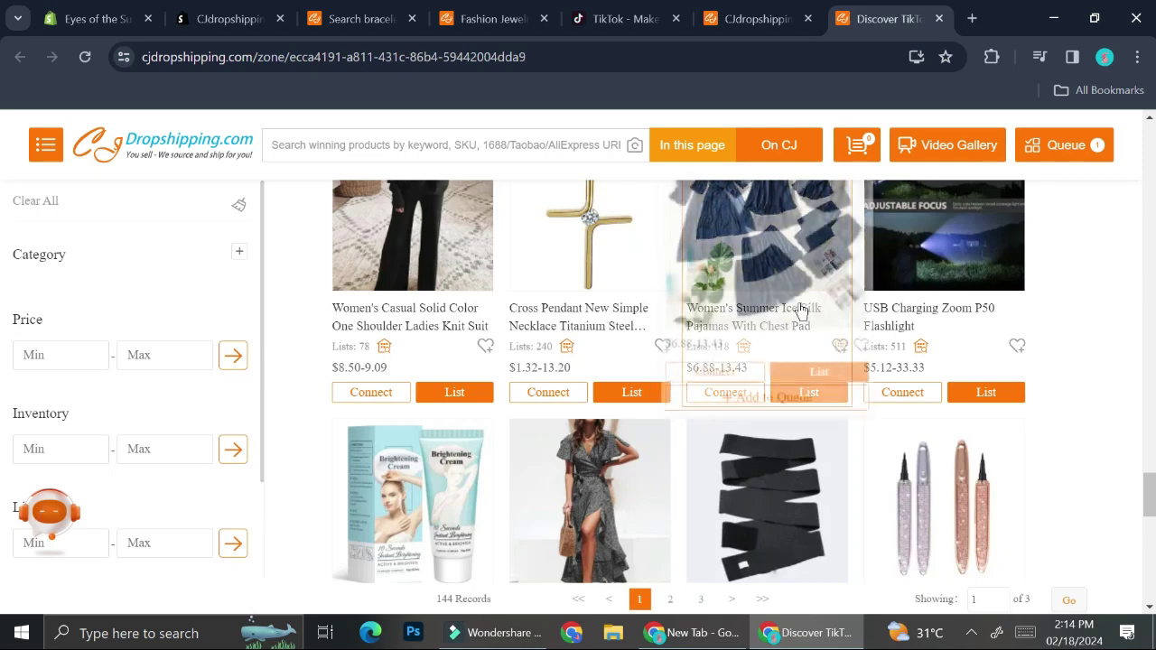
{"action": "scroll", "coordinate": [791, 315], "scroll_direction": "down", "scroll_amount": 2}
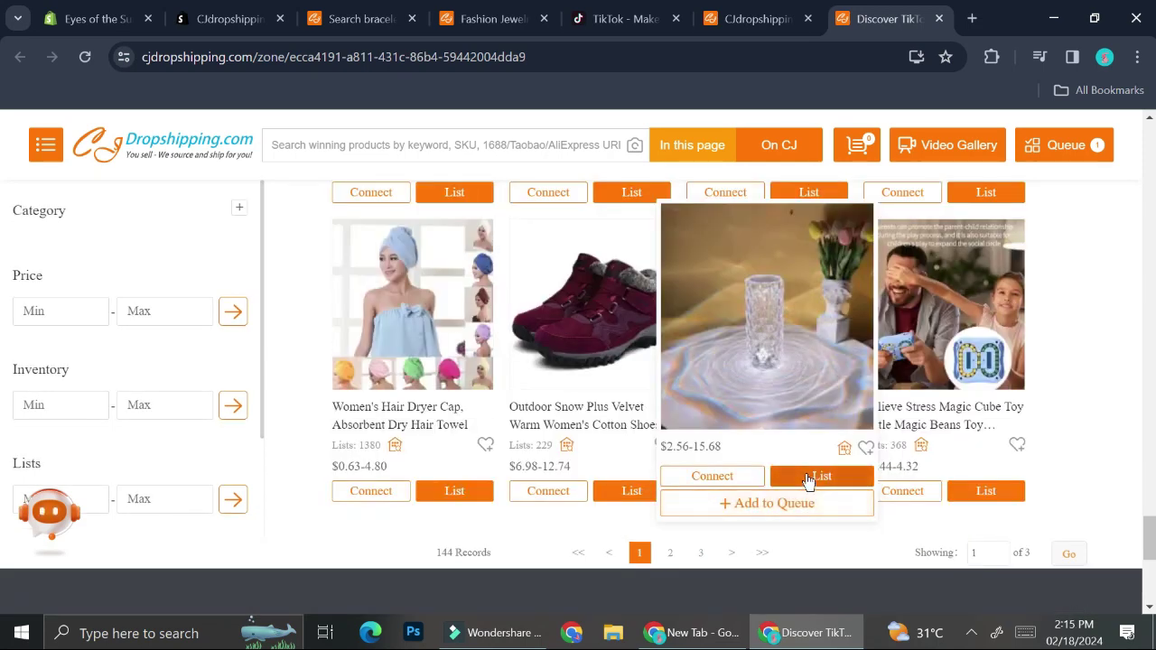
{"action": "left_click", "coordinate": [806, 479]}
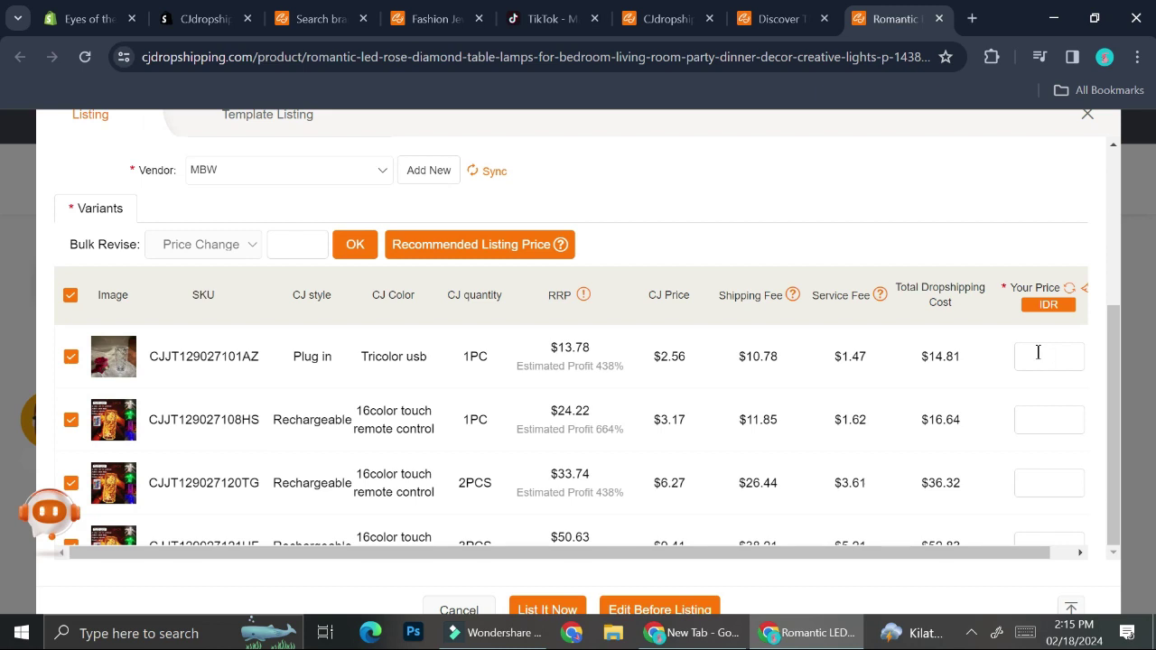
Price the rose lamp variants at 300000 IDR, list them, and return to Shopify admin
{"action": "type", "text": "400000"}
{"action": "key", "text": "BackSpace"}
{"action": "key", "text": "BackSpace"}
{"action": "key", "text": "BackSpace"}
{"action": "key", "text": "BackSpace"}
{"action": "key", "text": "BackSpace"}
{"action": "key", "text": "BackSpace"}
{"action": "type", "text": "300000"}
{"action": "left_click_drag", "start_coordinate": [1080, 350], "coordinate": [994, 340]}
{"action": "key", "text": "ctrl+c"}
{"action": "left_click", "coordinate": [1034, 420]}
{"action": "key", "text": "ctrl+v"}
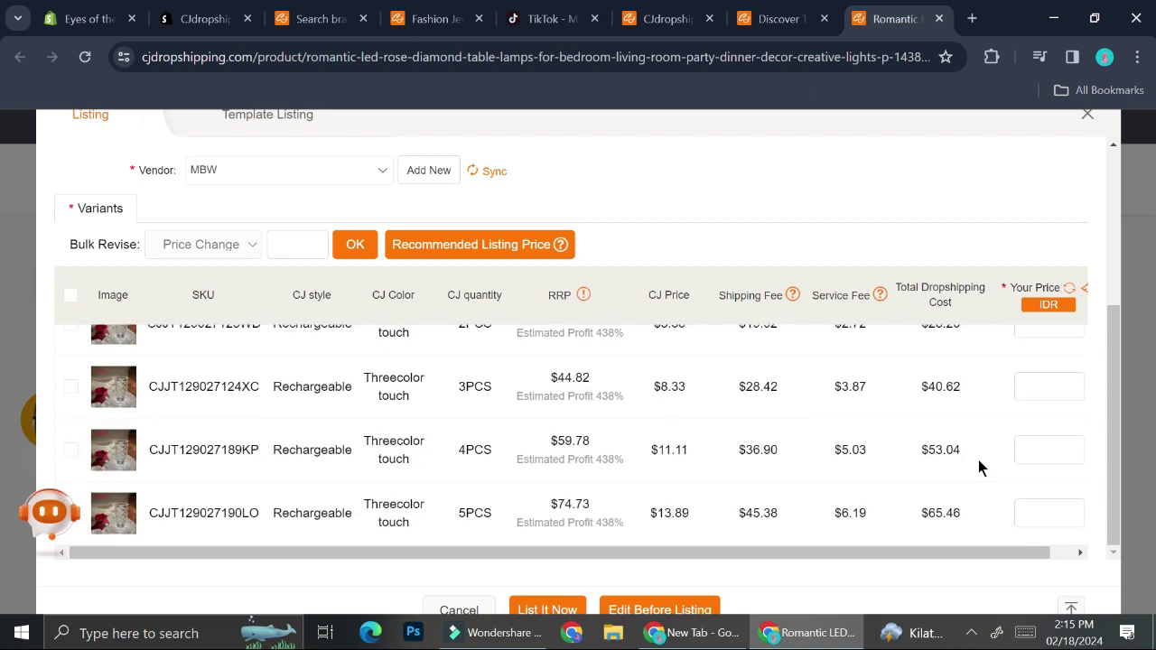
{"action": "left_click", "coordinate": [544, 610]}
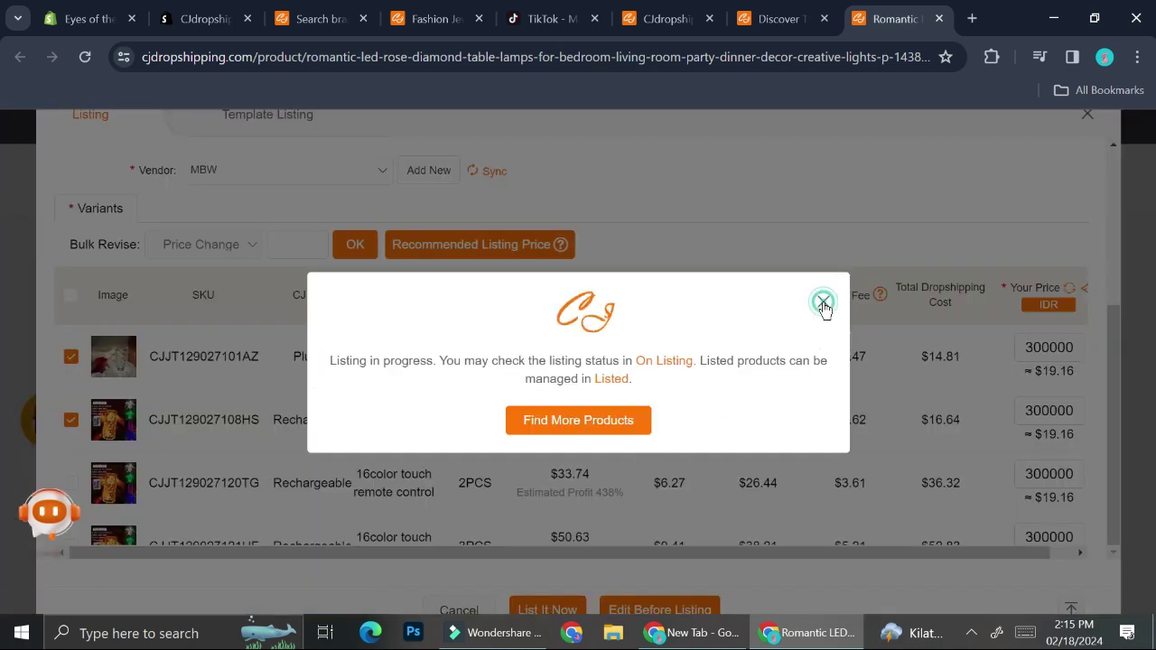
{"action": "left_click", "coordinate": [88, 18]}
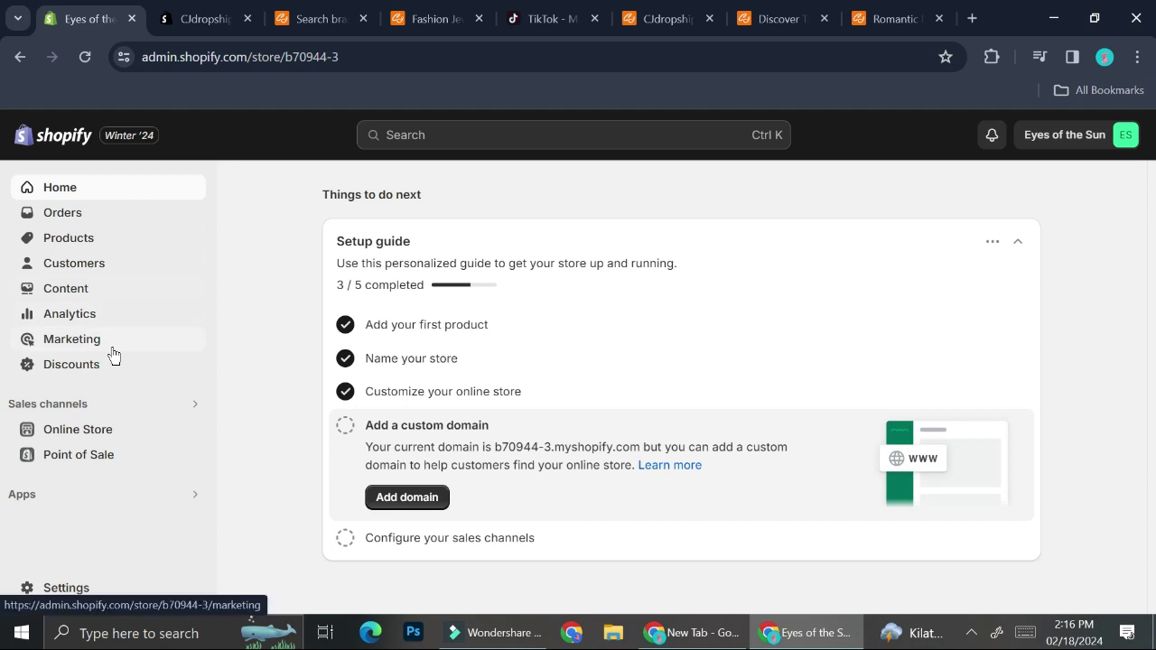
Locate the butterfly bracelet and Romantic LED Rose lamp in Shopify Products and open the lamp
{"action": "left_click", "coordinate": [134, 247]}
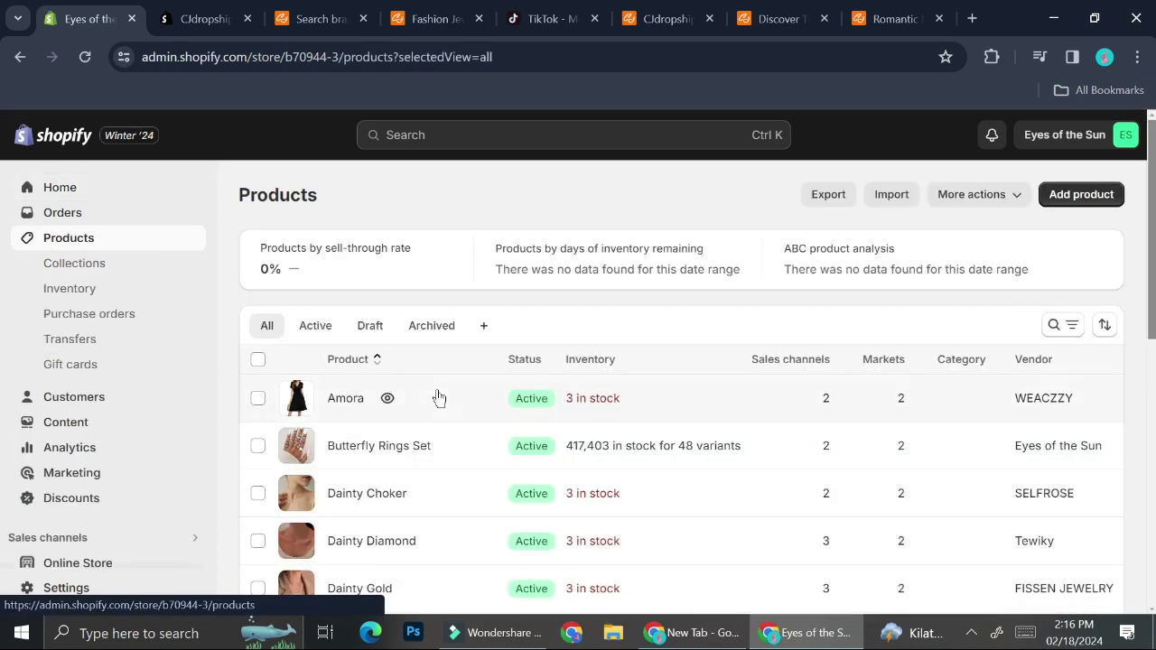
{"action": "scroll", "coordinate": [438, 397], "scroll_direction": "down", "scroll_amount": 5}
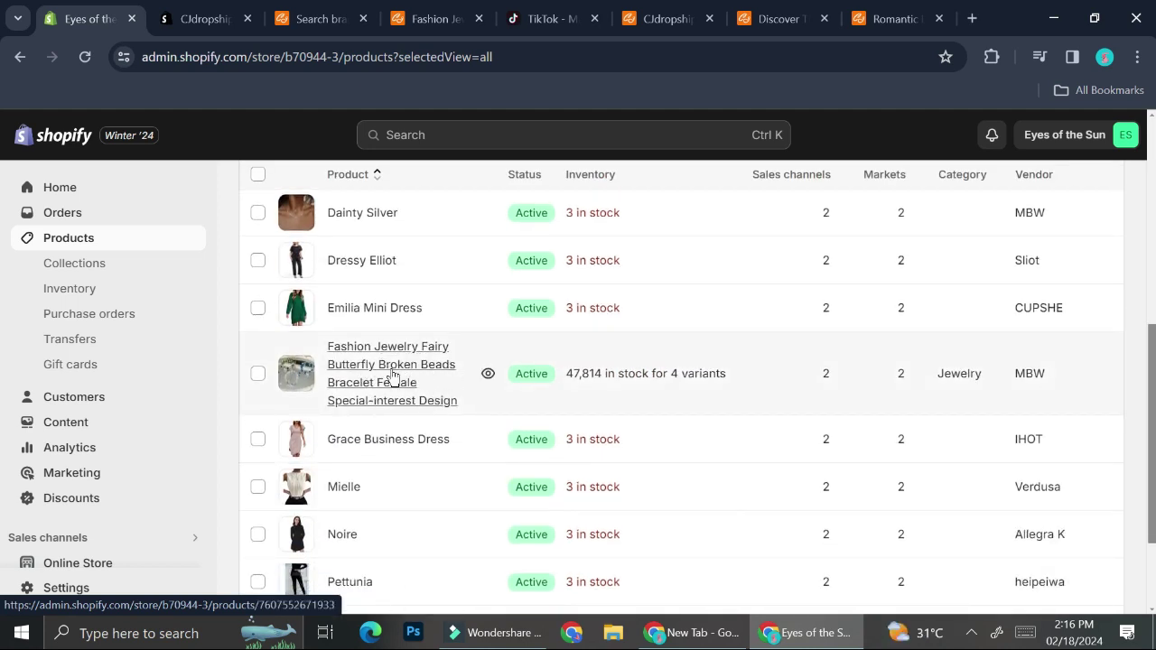
{"action": "scroll", "coordinate": [392, 376], "scroll_direction": "down", "scroll_amount": 2}
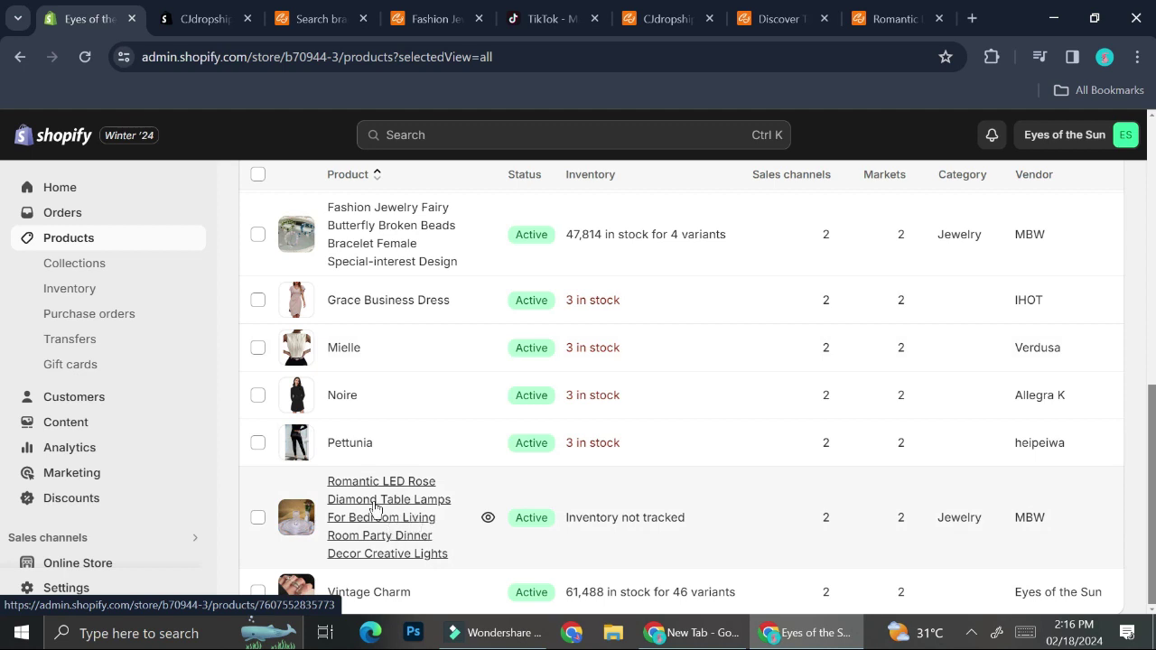
{"action": "left_click", "coordinate": [375, 509]}
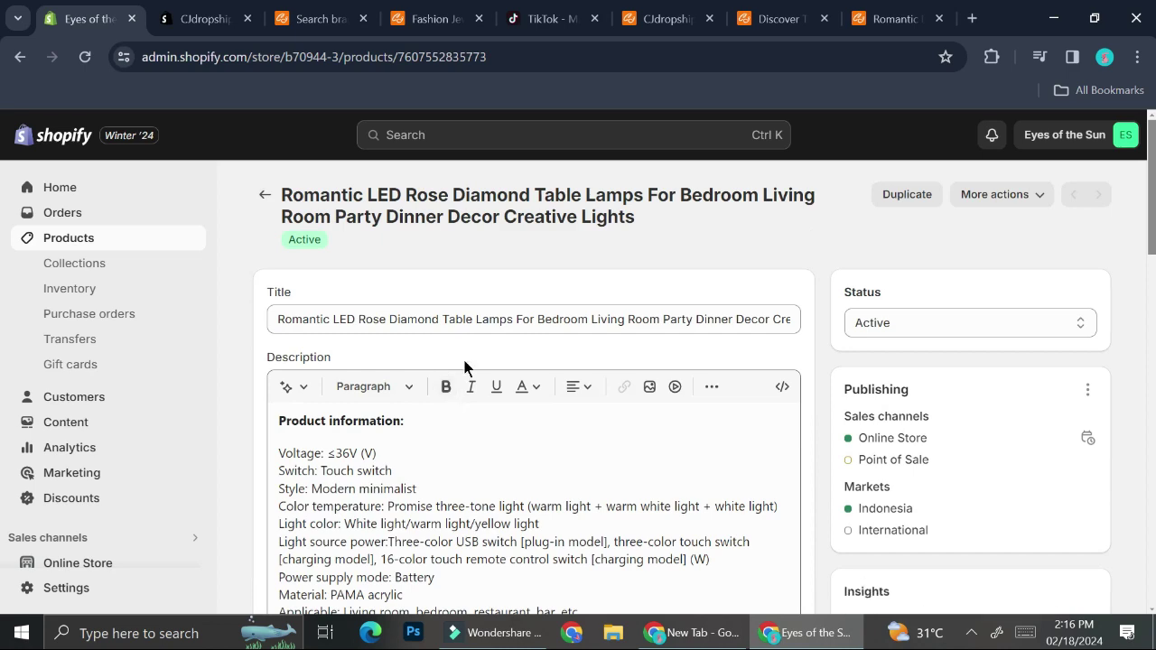
Review the lamp's description, images and category Night Lights & Ambient Lighting, type Jewelry, vendor MBW
{"action": "scroll", "coordinate": [486, 325], "scroll_direction": "down", "scroll_amount": 10}
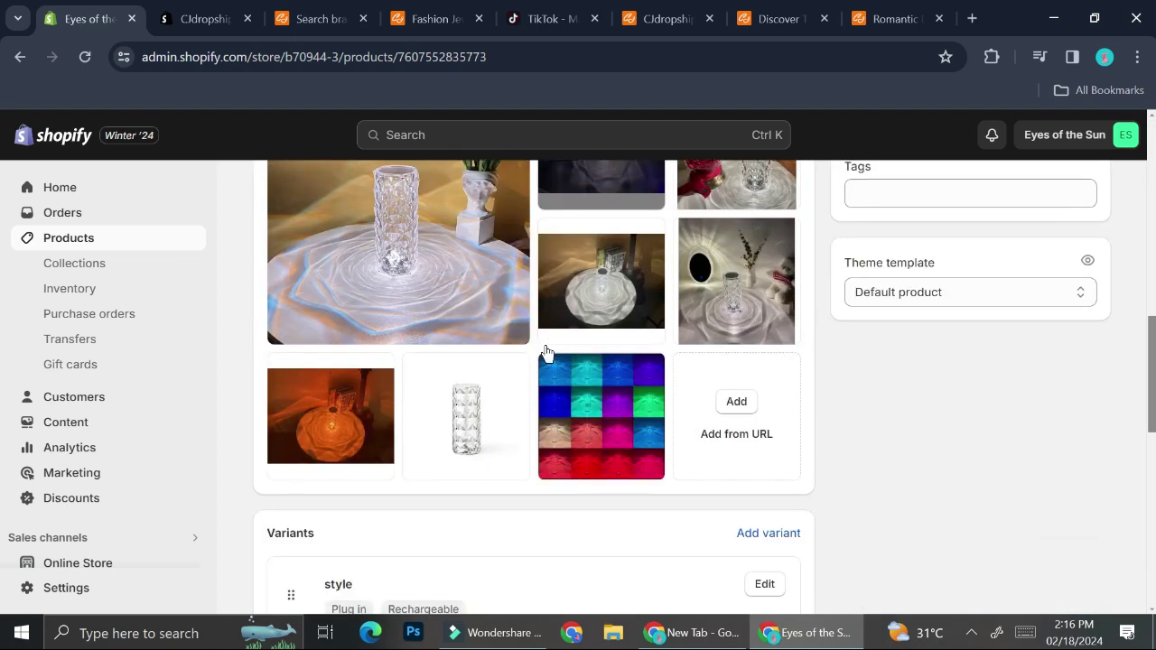
{"action": "scroll", "coordinate": [545, 351], "scroll_direction": "up", "scroll_amount": 6}
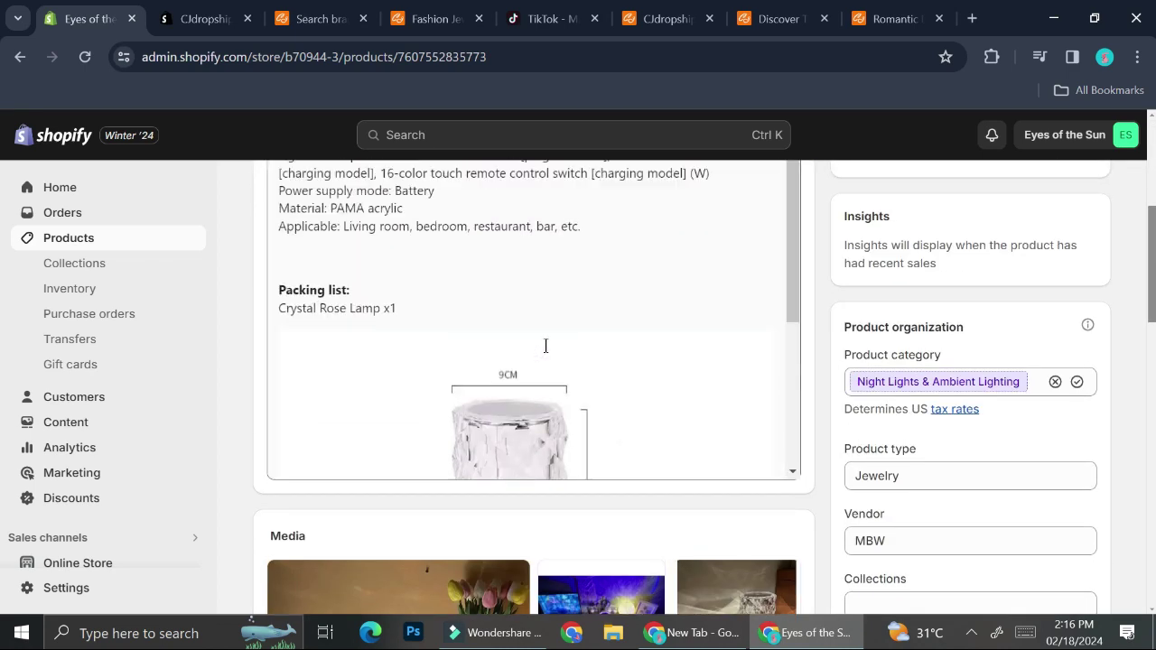
{"action": "scroll", "coordinate": [546, 346], "scroll_direction": "up", "scroll_amount": 8}
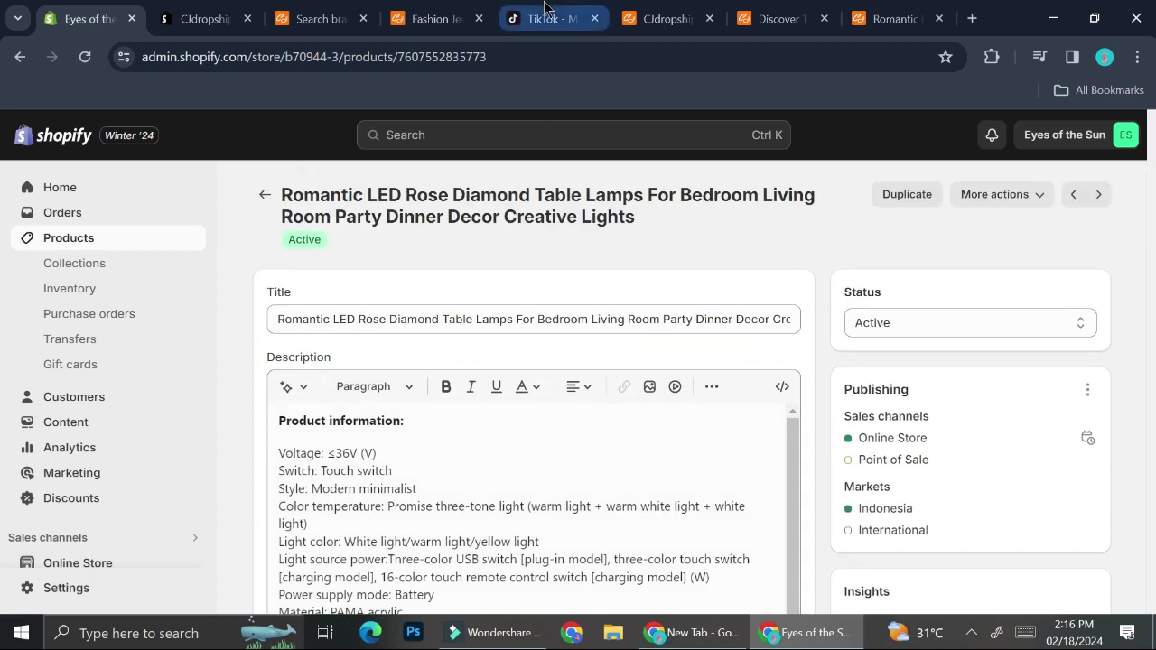